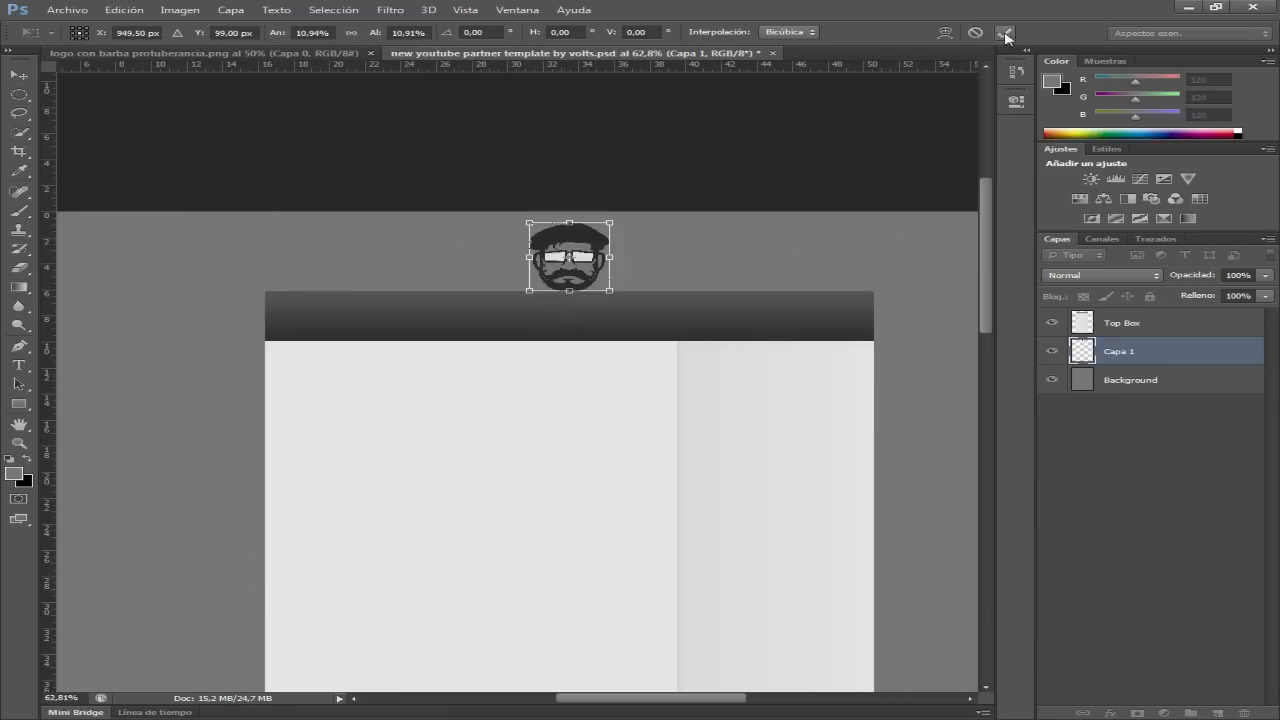
Commit the logo's size and position and rename its layer 'logo'.
{"action": "key", "text": "Return"}
{"action": "key", "text": "ctrl+u"}
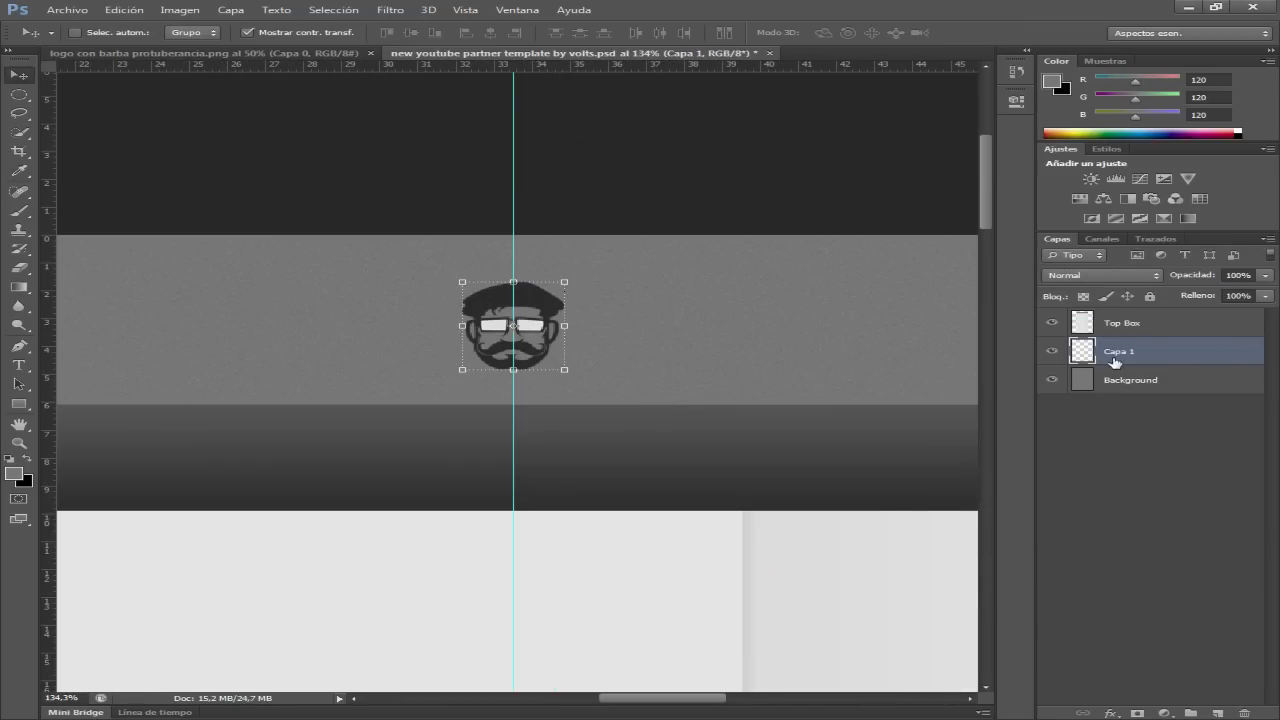
{"action": "double_click", "coordinate": [1115, 351]}
{"action": "type", "text": "logo"}
Colour-code the logo layer green and start a new layer for the dark bar.
{"action": "right_click", "coordinate": [1051, 351]}
{"action": "left_click", "coordinate": [985, 463]}
{"action": "key", "text": "m"}
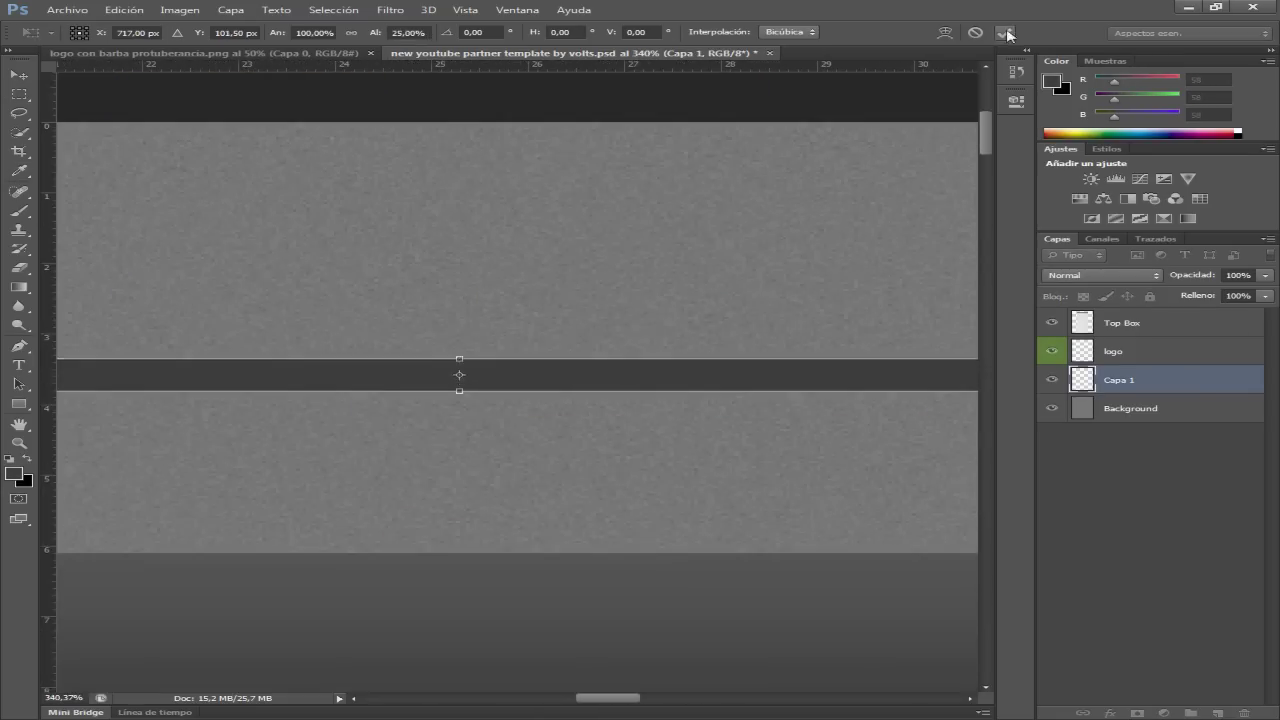
Commit the thin bar's shape and place a mirrored copy to the right, behind the logo.
{"action": "left_click", "coordinate": [1007, 35]}
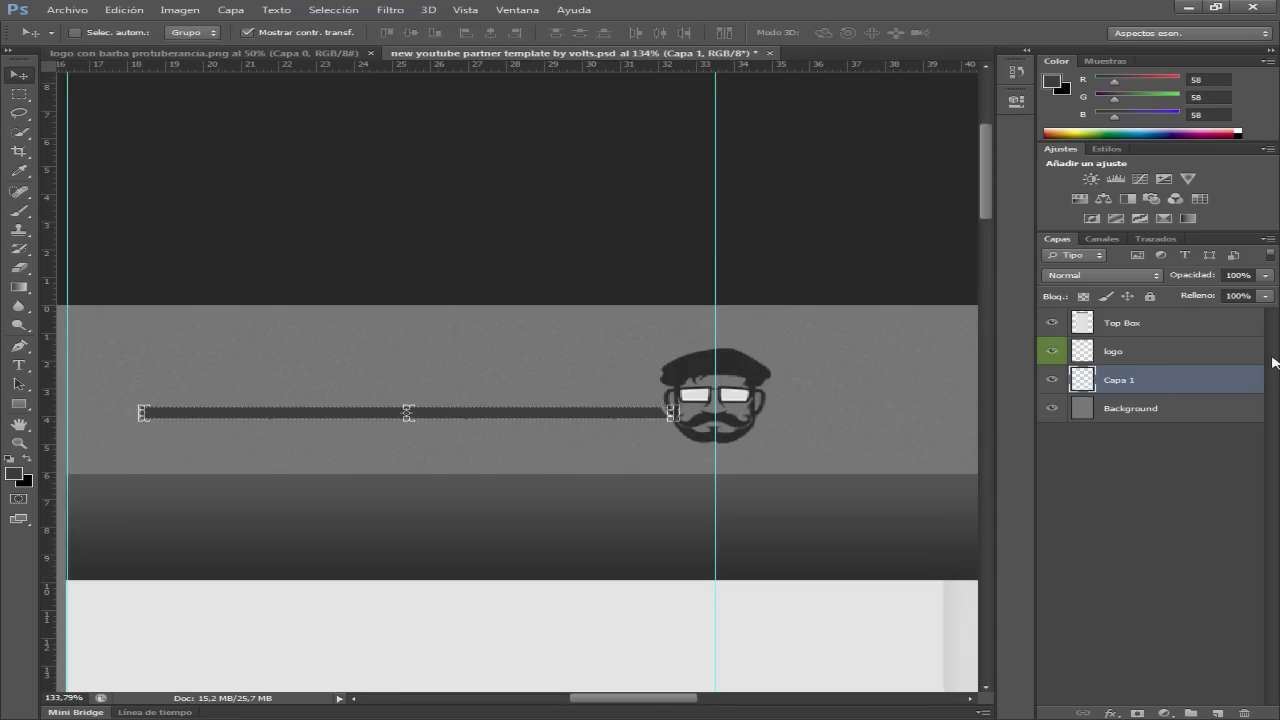
{"action": "left_click_drag", "start_coordinate": [633, 415], "coordinate": [880, 418]}
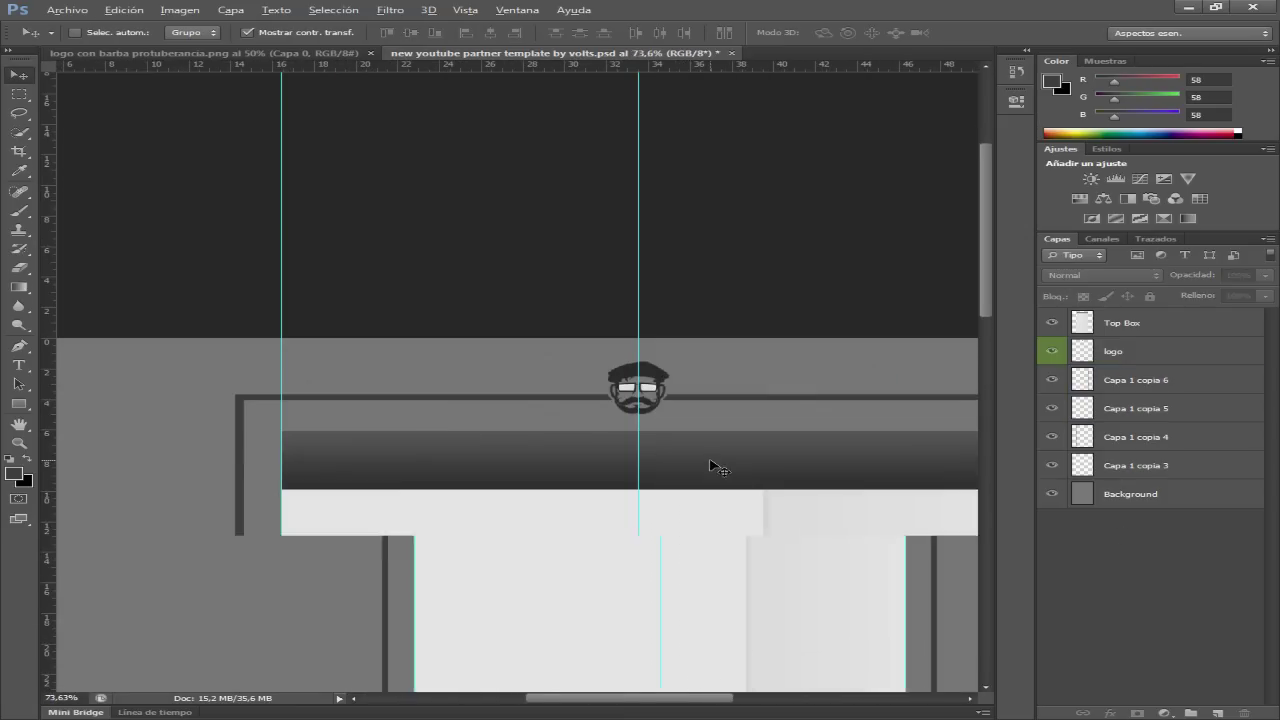
Give the bar layer a Drop Shadow and Gradient Overlay layer style.
{"action": "double_click", "coordinate": [1094, 465]}
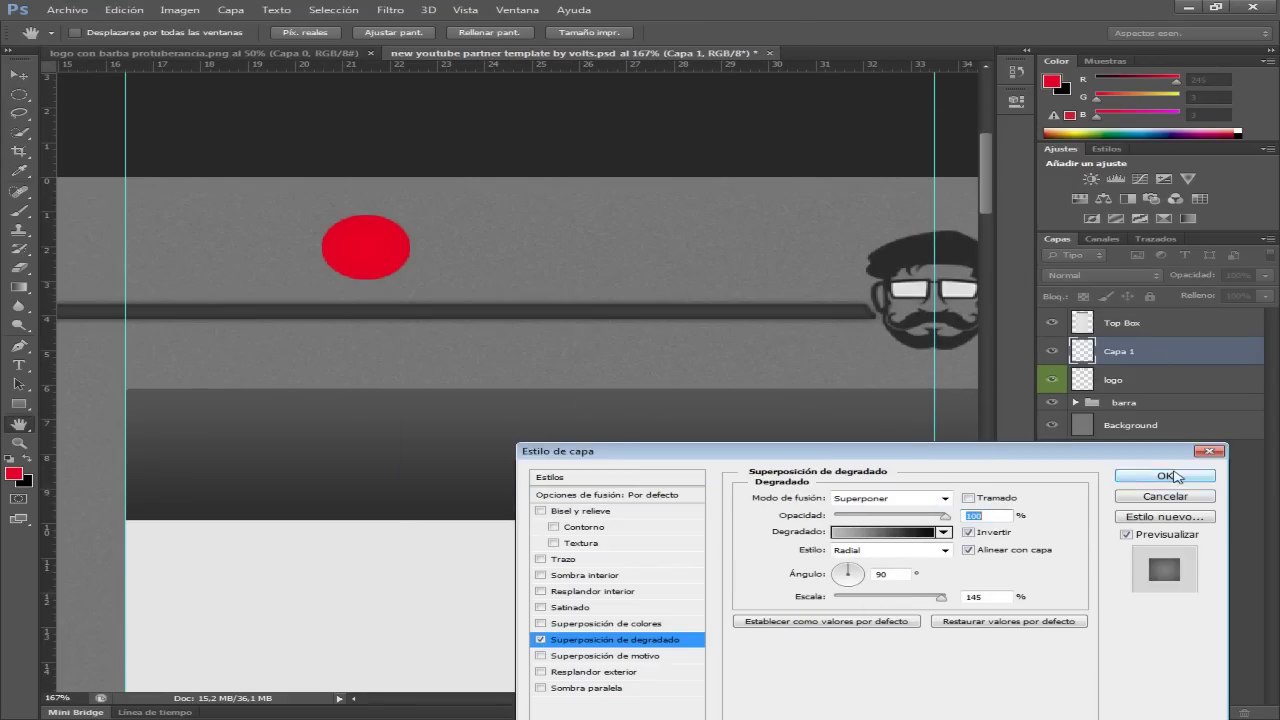
{"action": "left_click", "coordinate": [1177, 477]}
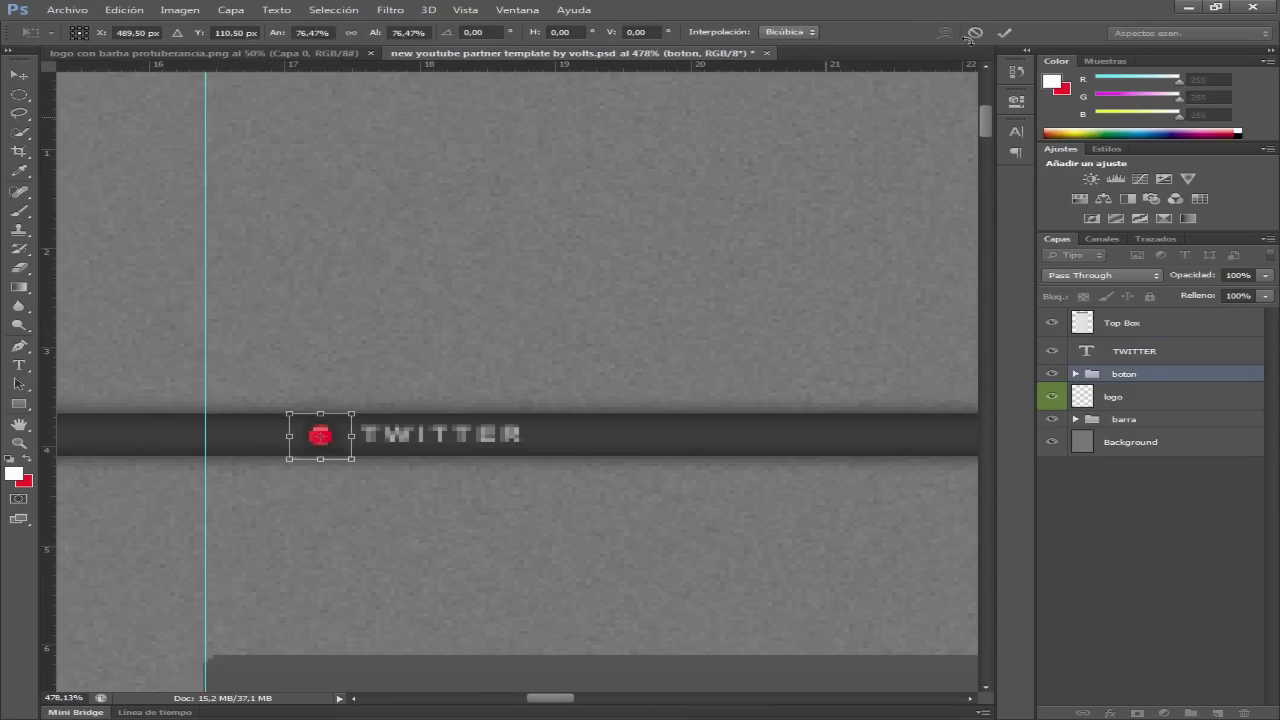
Discard the pending transform, select the copied PORTAFOLIO button dot, and open Hue/Saturation.
{"action": "left_click", "coordinate": [972, 33]}
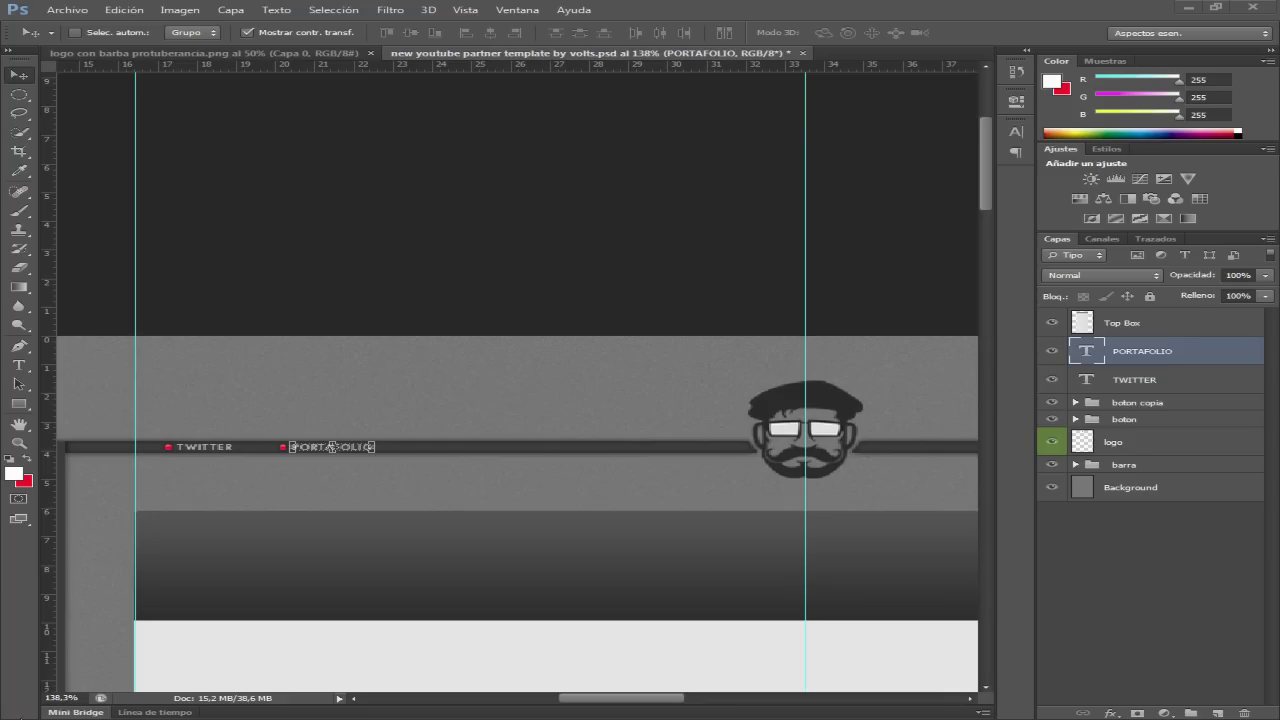
{"action": "left_click", "coordinate": [1134, 380]}
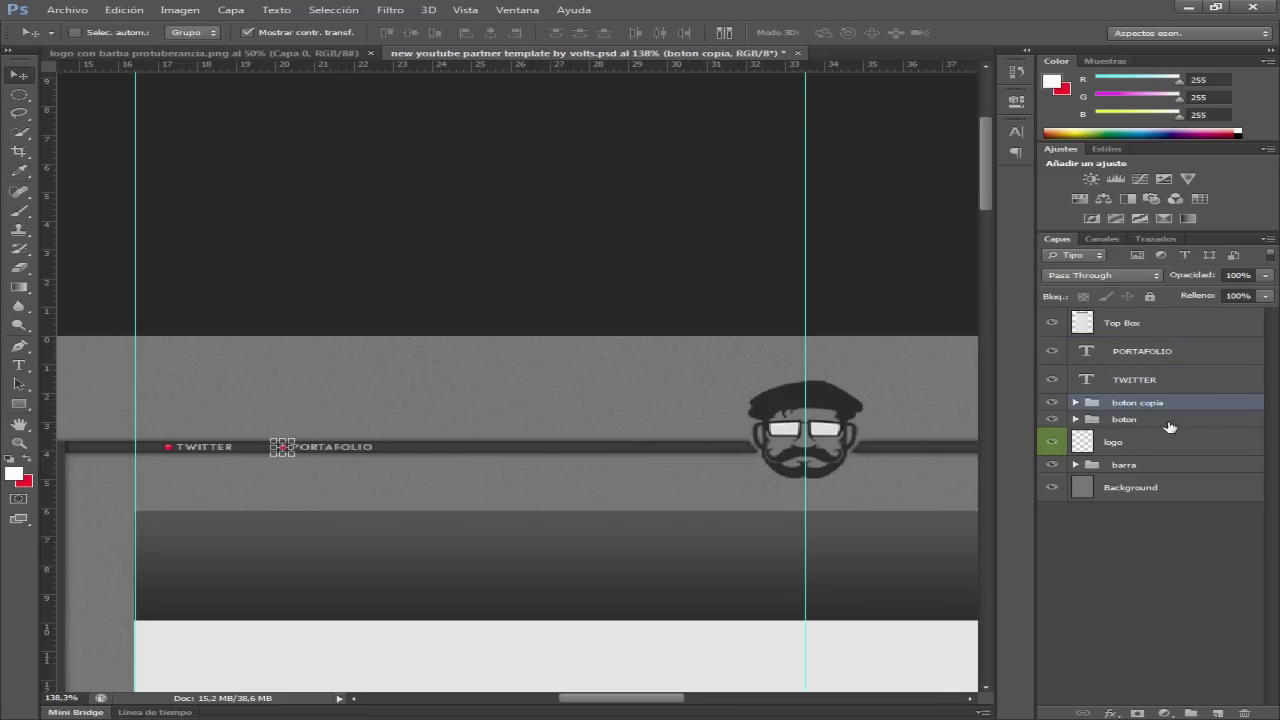
{"action": "scroll", "coordinate": [293, 473], "scroll_direction": "up", "scroll_amount": 5, "text": "alt"}
{"action": "key", "text": "ctrl+u"}
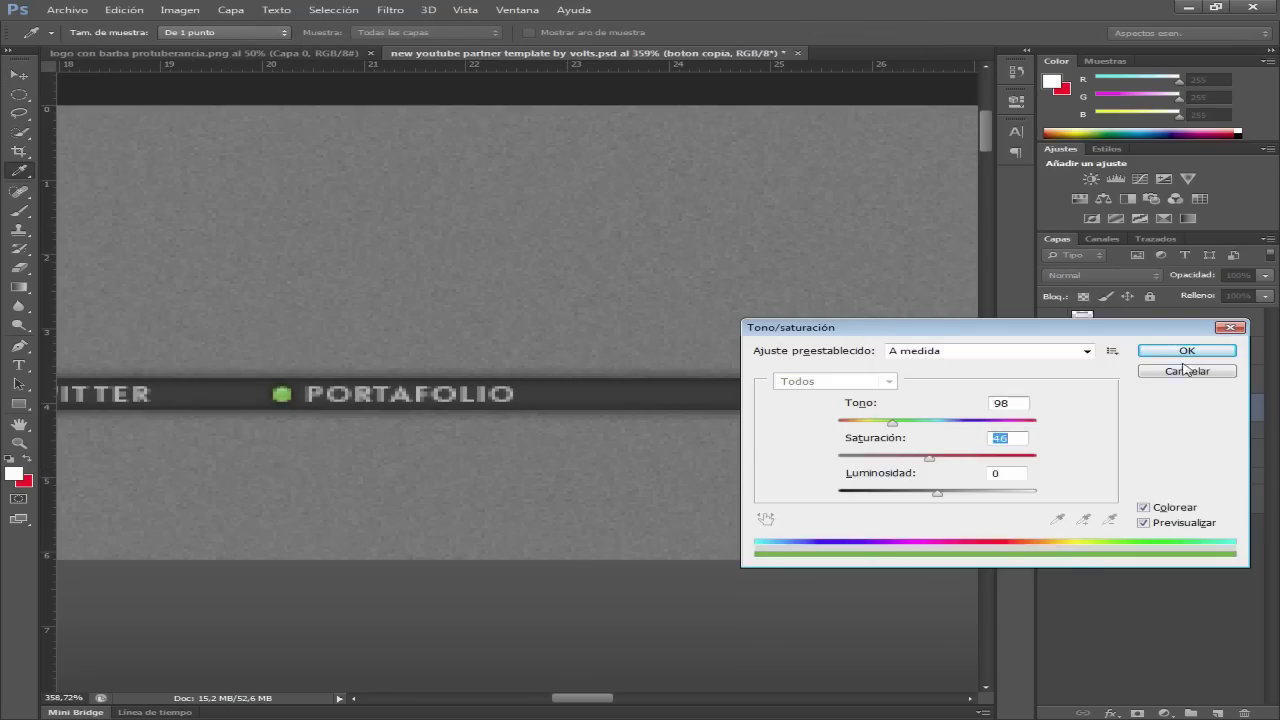
Tint the dot with a Hue/Saturation adjustment layer instead of a direct hue change.
{"action": "left_click", "coordinate": [1186, 371]}
{"action": "left_click", "coordinate": [816, 270]}
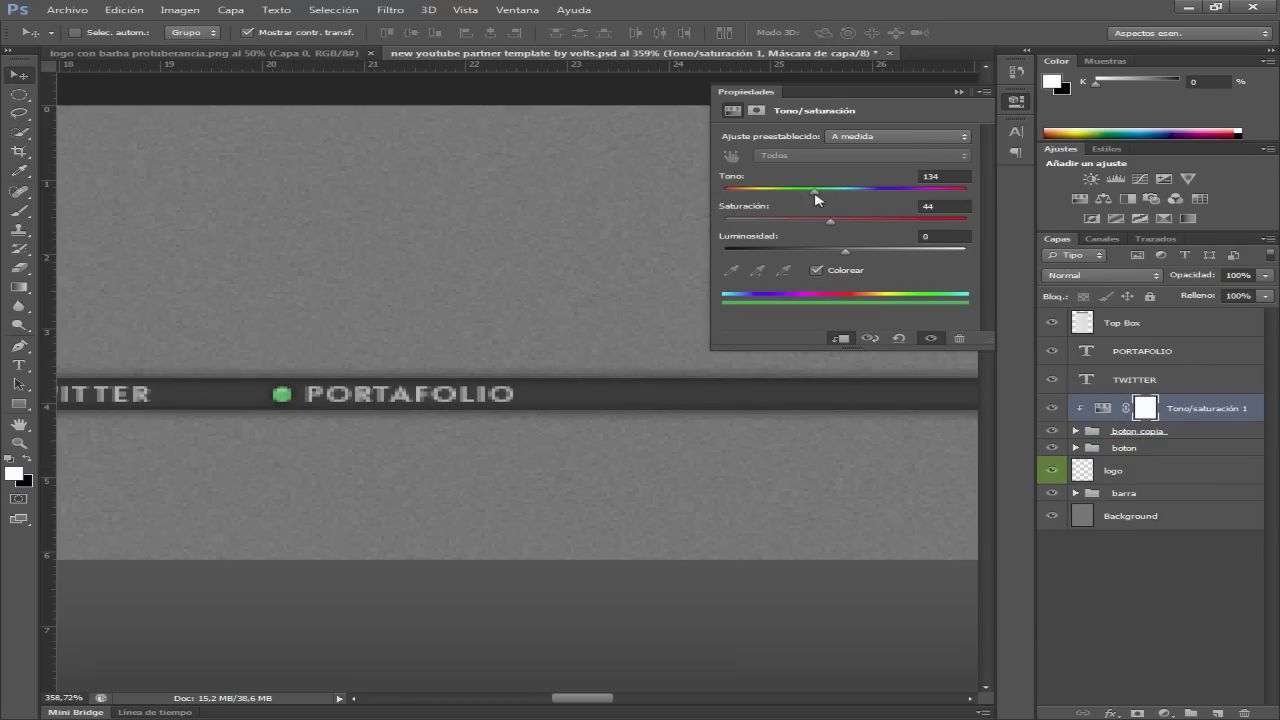
{"action": "left_click", "coordinate": [1177, 435], "text": "ctrl"}
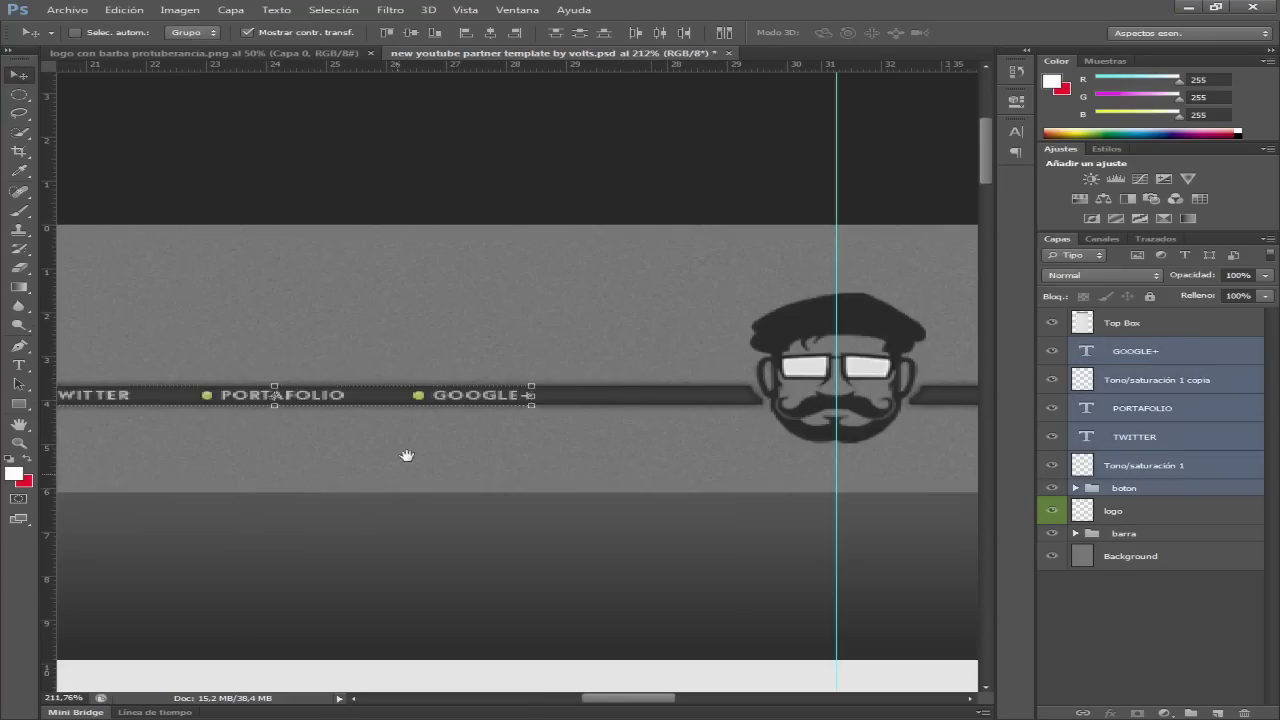
{"action": "scroll", "coordinate": [407, 456], "scroll_direction": "down", "scroll_amount": 3}
Group the menu layers and place a horizontally flipped copy right of the logo.
{"action": "key", "text": "ctrl+g"}
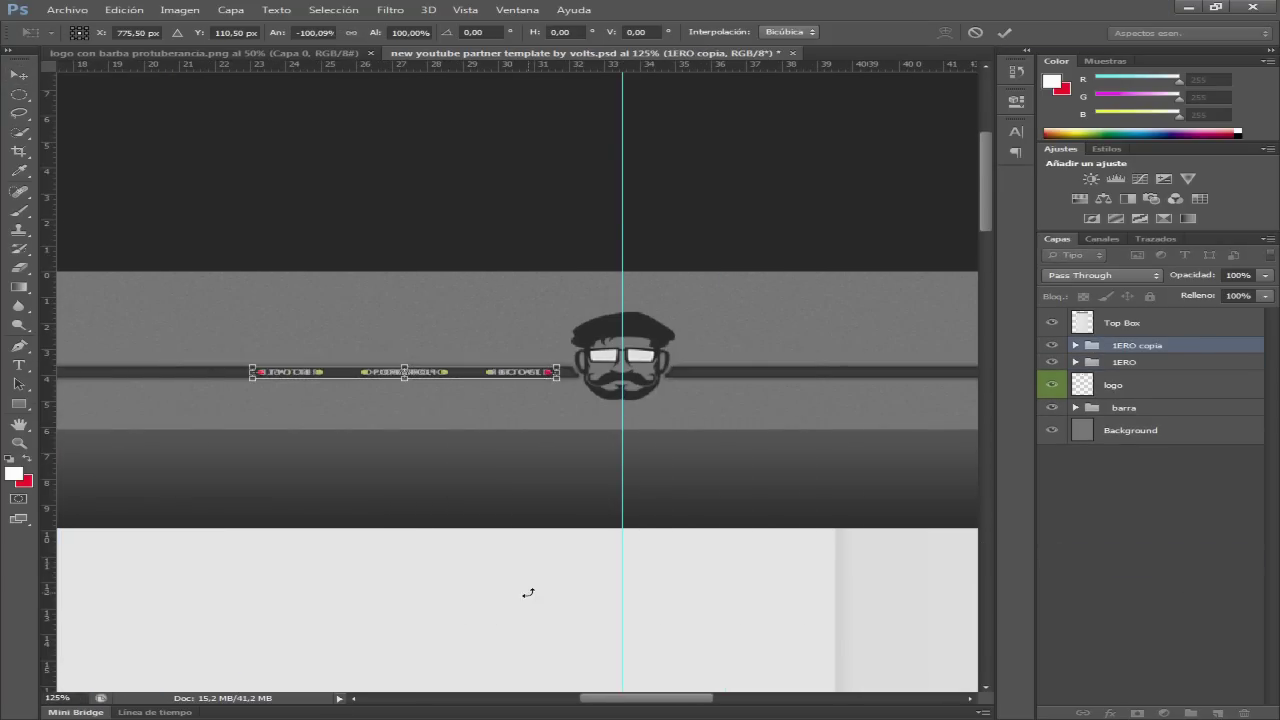
{"action": "left_click_drag", "start_coordinate": [461, 375], "coordinate": [718, 387]}
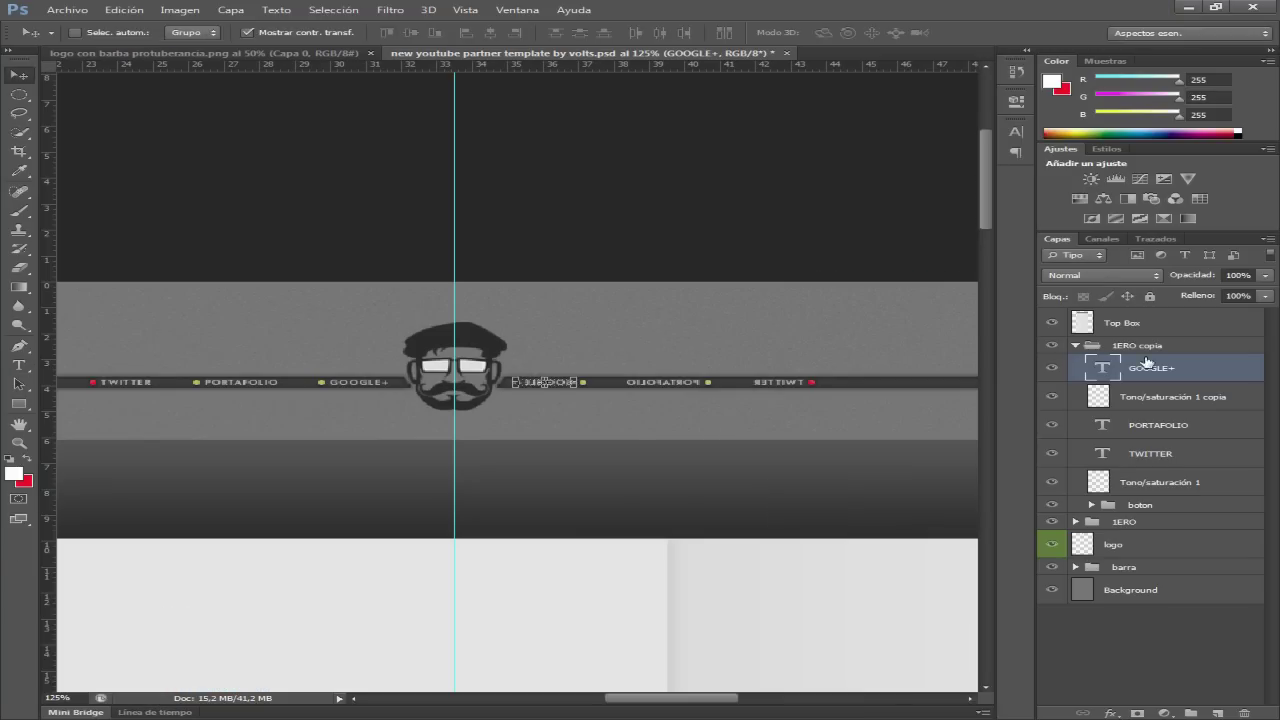
{"action": "right_click", "coordinate": [737, 386]}
{"action": "left_click", "coordinate": [780, 603]}
{"action": "key", "text": "Return"}
Move the green tint layers onto the right-hand menu dots and begin retyping a menu label.
{"action": "left_click", "coordinate": [1160, 482]}
{"action": "scroll", "coordinate": [408, 445], "scroll_direction": "up", "scroll_amount": 5}
{"action": "left_click_drag", "start_coordinate": [408, 445], "coordinate": [595, 445]}
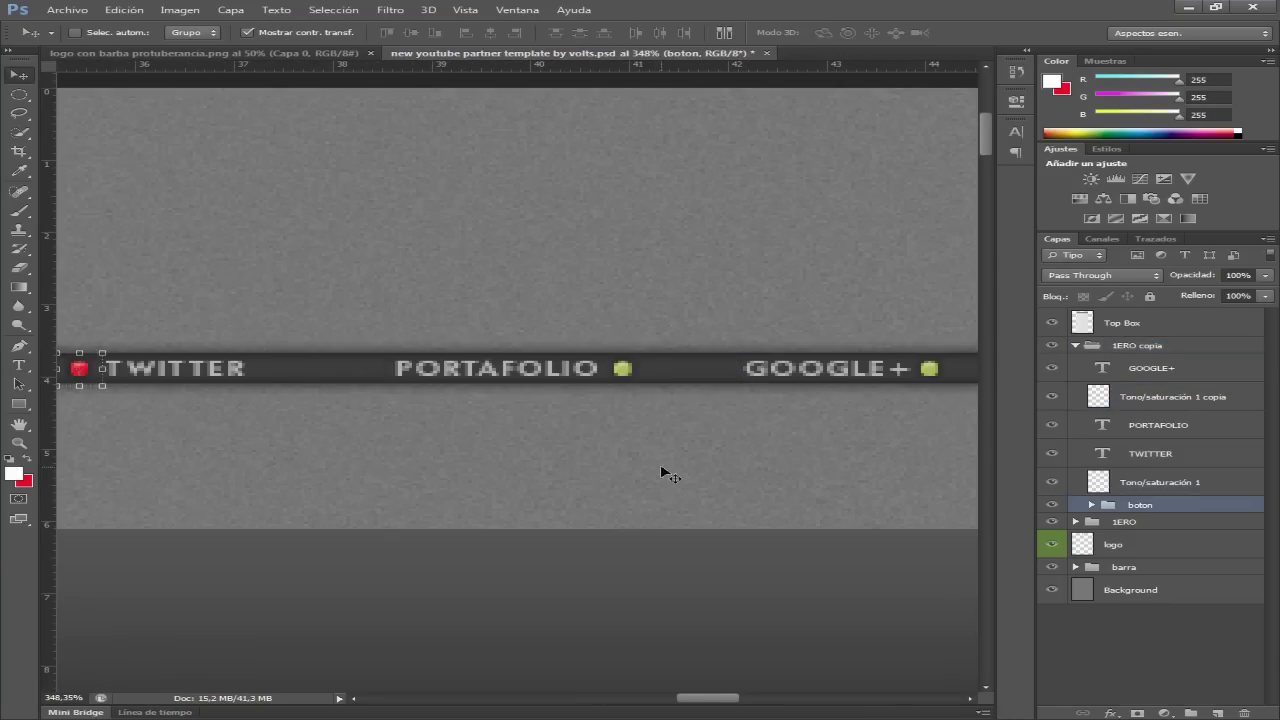
{"action": "scroll", "coordinate": [664, 475], "scroll_direction": "down", "scroll_amount": 3}
{"action": "left_click_drag", "start_coordinate": [664, 475], "coordinate": [651, 469]}
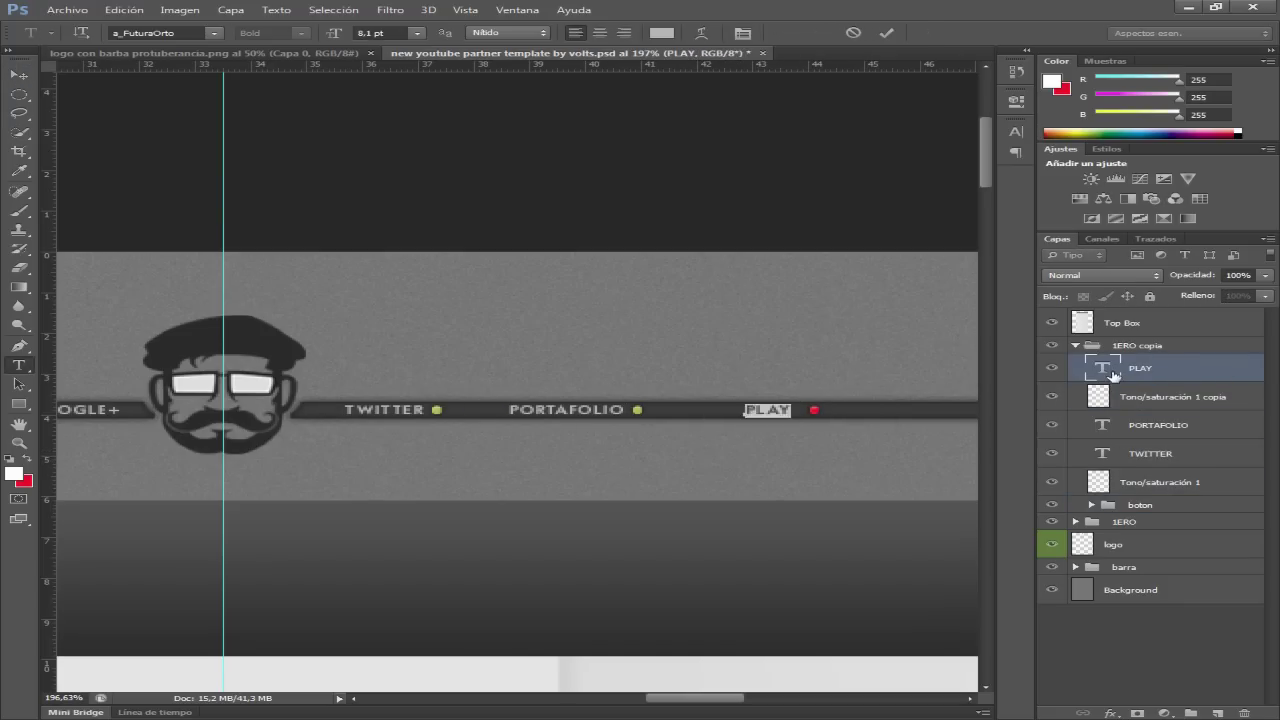
{"action": "left_click_drag", "start_coordinate": [840, 420], "coordinate": [792, 420]}
{"action": "double_click", "coordinate": [1102, 425]}
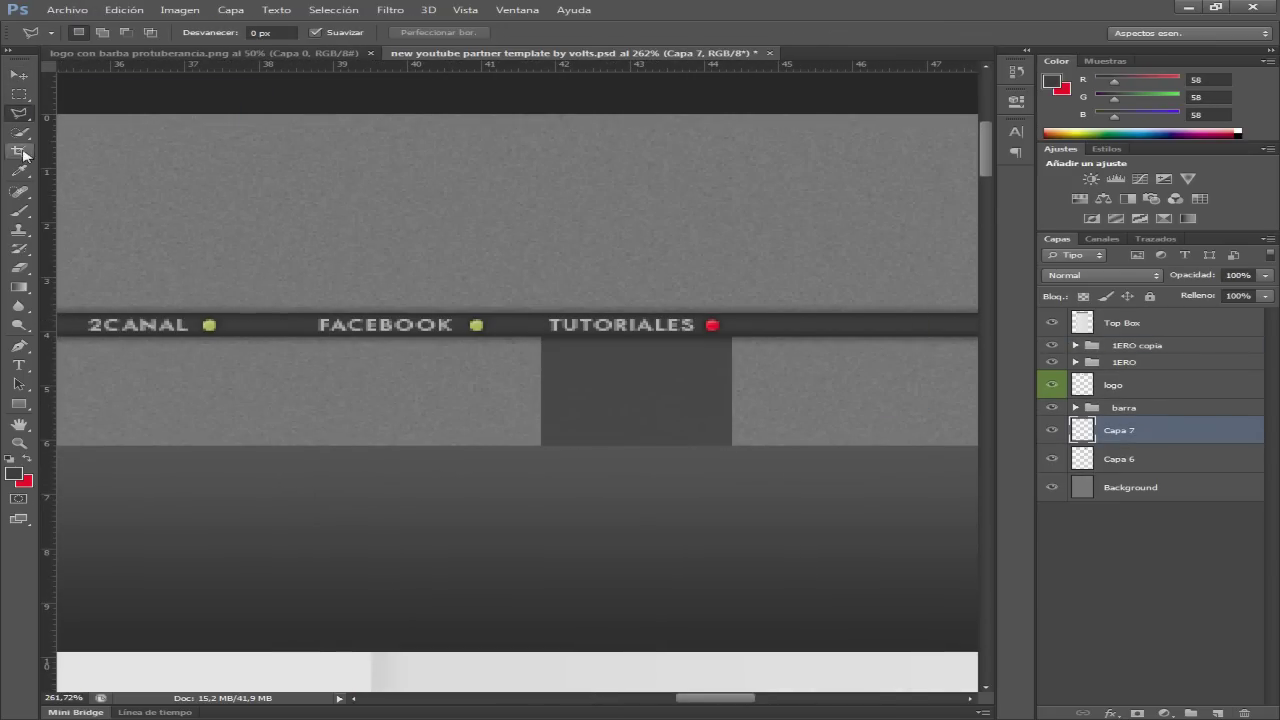
Contract the circular selection to size the first bullet in the side panel.
{"action": "left_click", "coordinate": [169, 347]}
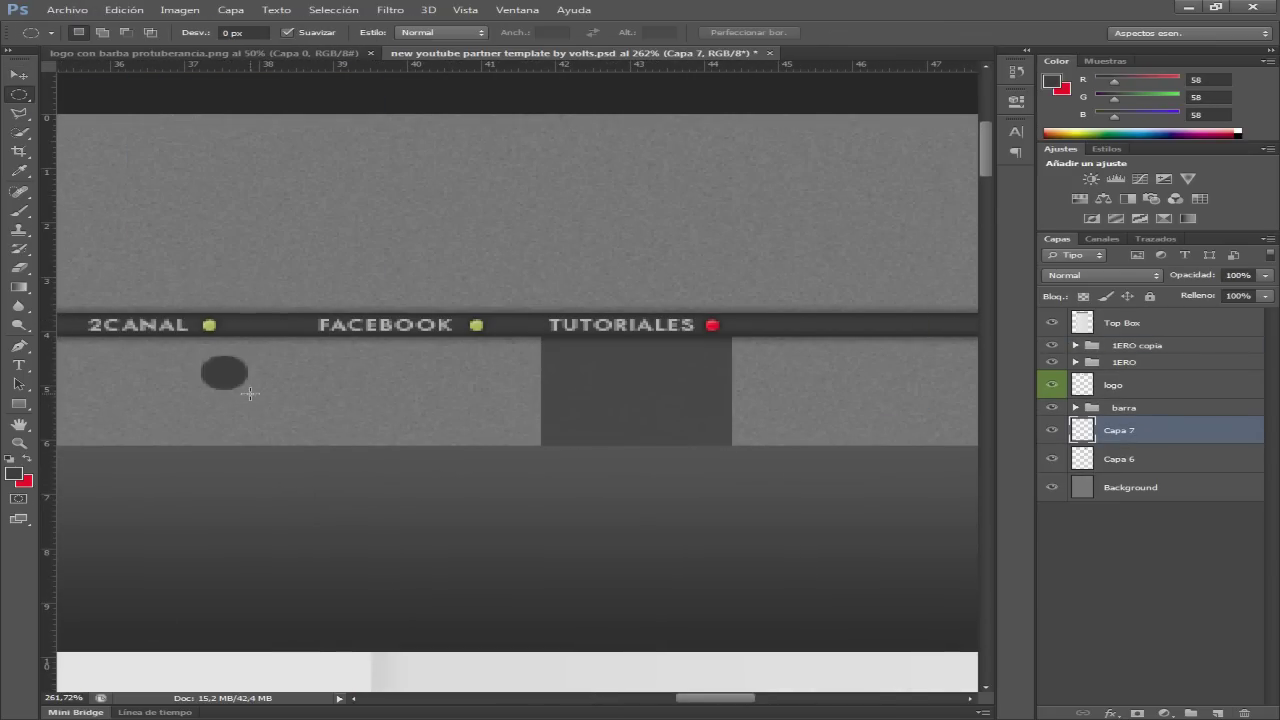
{"action": "left_click", "coordinate": [609, 212]}
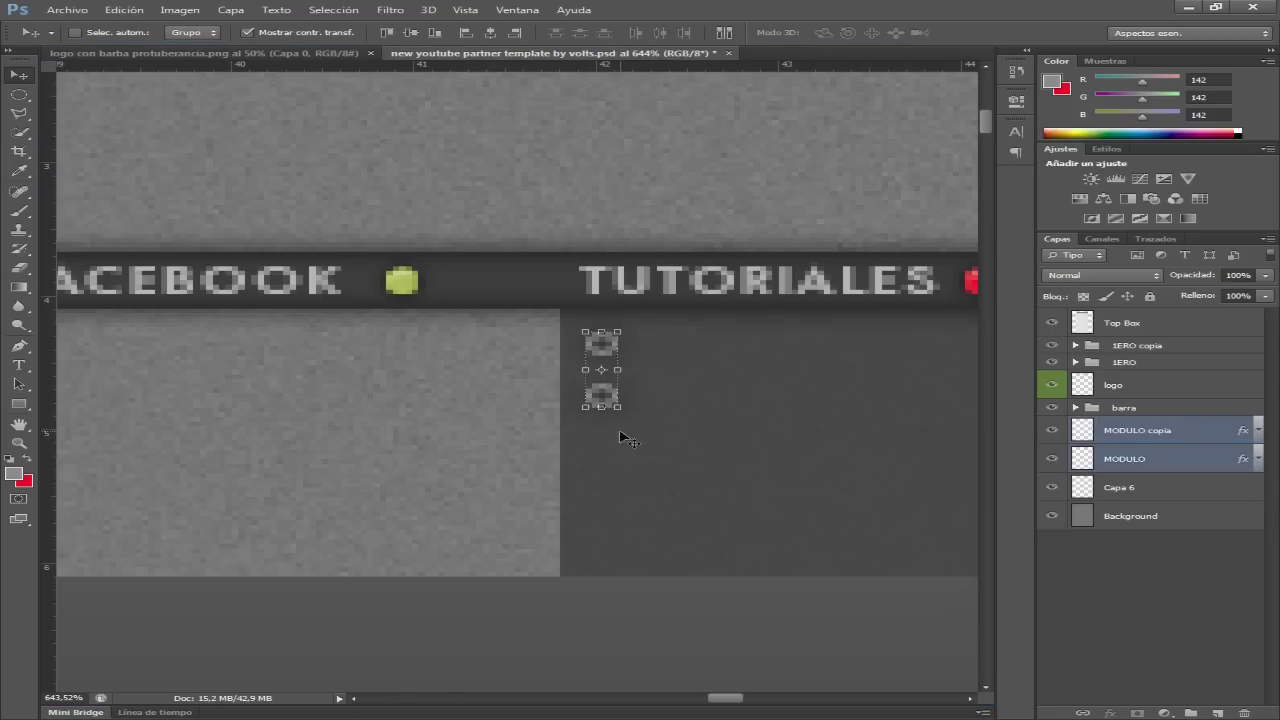
Duplicate the bullets down the side panel until there are six.
{"action": "left_click_drag", "start_coordinate": [627, 440], "coordinate": [627, 534]}
{"action": "left_click", "coordinate": [1200, 460]}
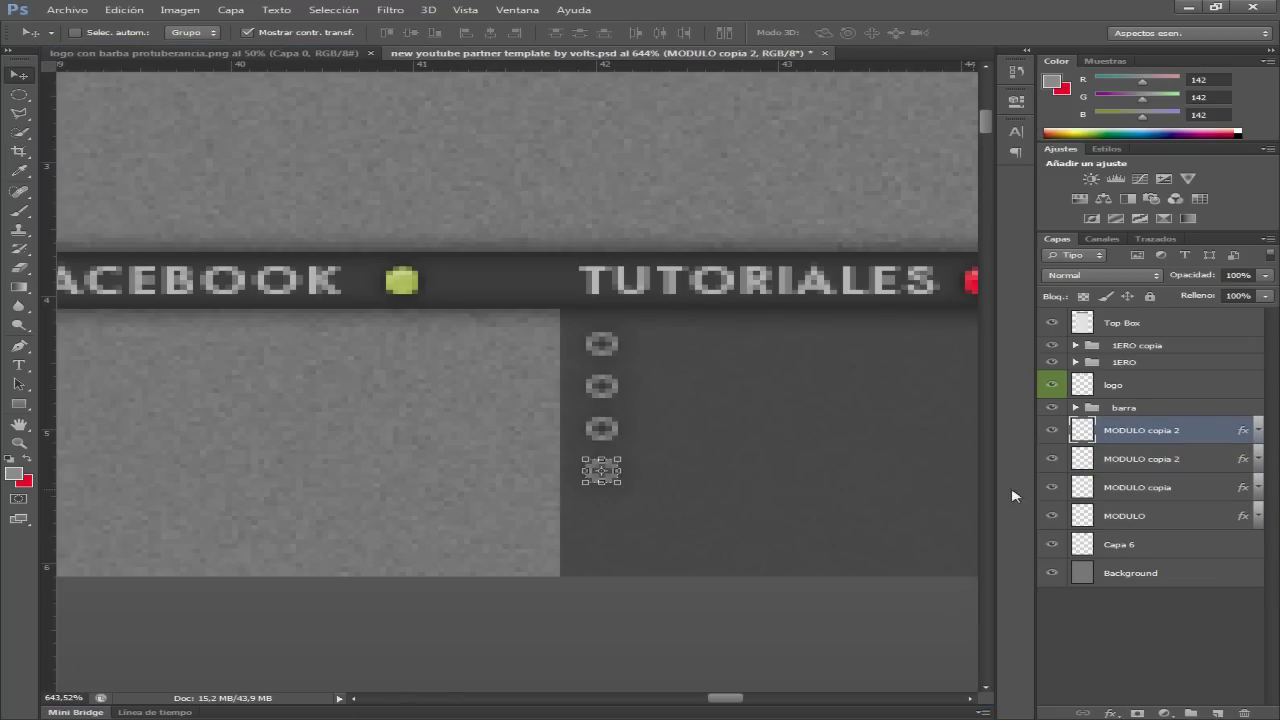
{"action": "left_click", "coordinate": [1124, 515], "text": "shift"}
{"action": "left_click_drag", "start_coordinate": [625, 430], "coordinate": [625, 600]}
Add a TEXTOS label beside the first bullet and scale it to about half.
{"action": "left_click", "coordinate": [655, 345]}
{"action": "type", "text": "TEXTOS"}
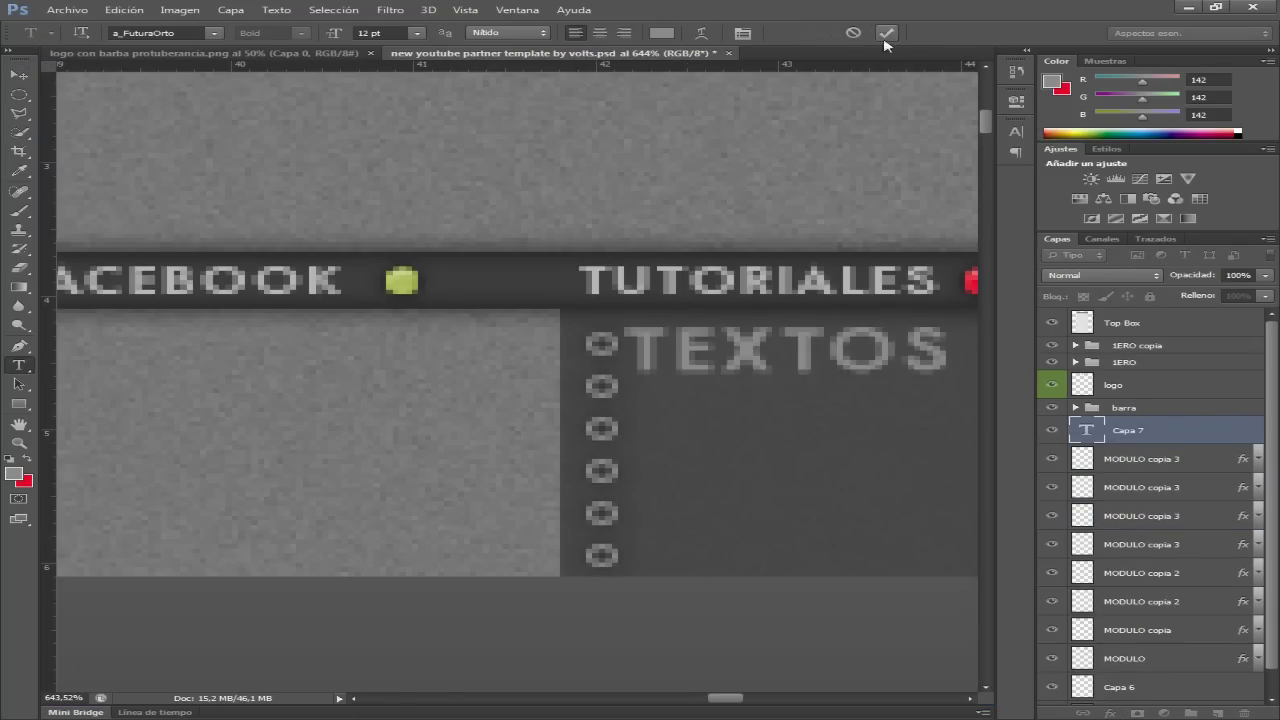
{"action": "key", "text": "ctrl+t"}
{"action": "left_click_drag", "start_coordinate": [940, 385], "coordinate": [775, 362]}
{"action": "key", "text": "ctrl+0"}
Group the six bullet layers into a group named MODULOS.
{"action": "left_click", "coordinate": [1140, 459]}
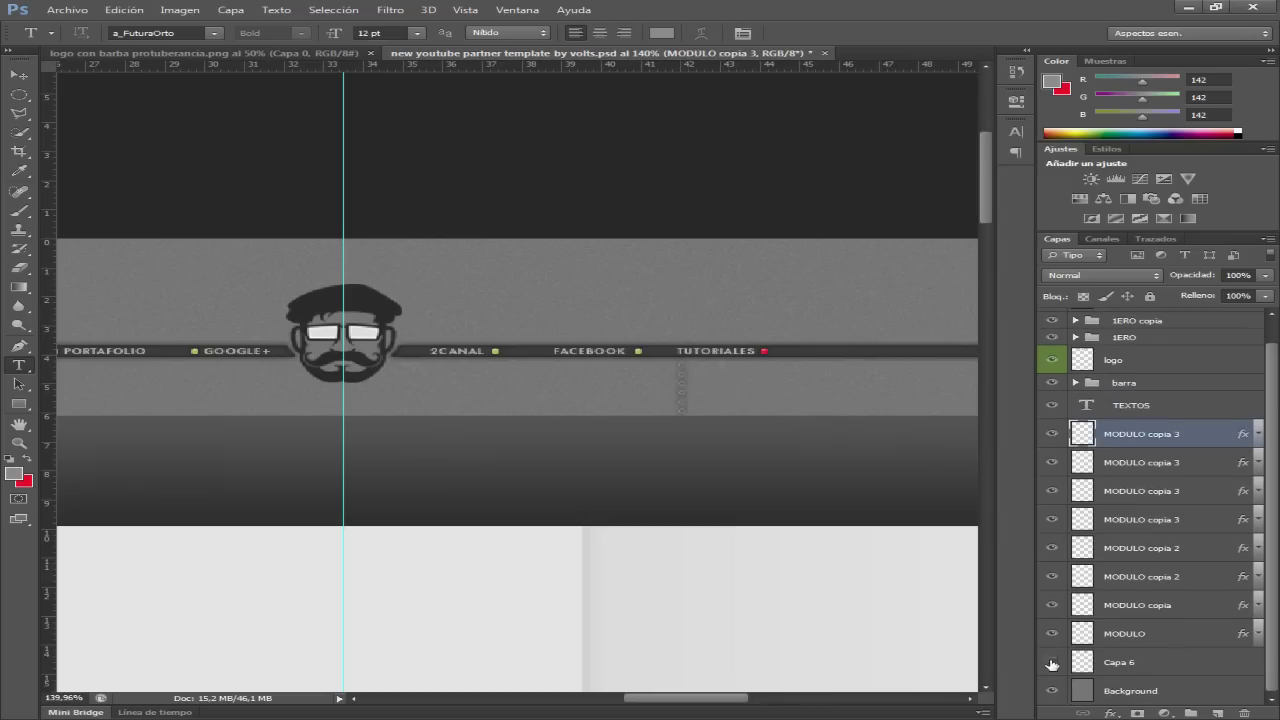
{"action": "left_click", "coordinate": [1124, 687], "text": "shift"}
{"action": "key", "text": "ctrl+g"}
{"action": "type", "text": "MODULOS"}
{"action": "scroll", "coordinate": [754, 381], "scroll_direction": "up", "scroll_amount": 3}
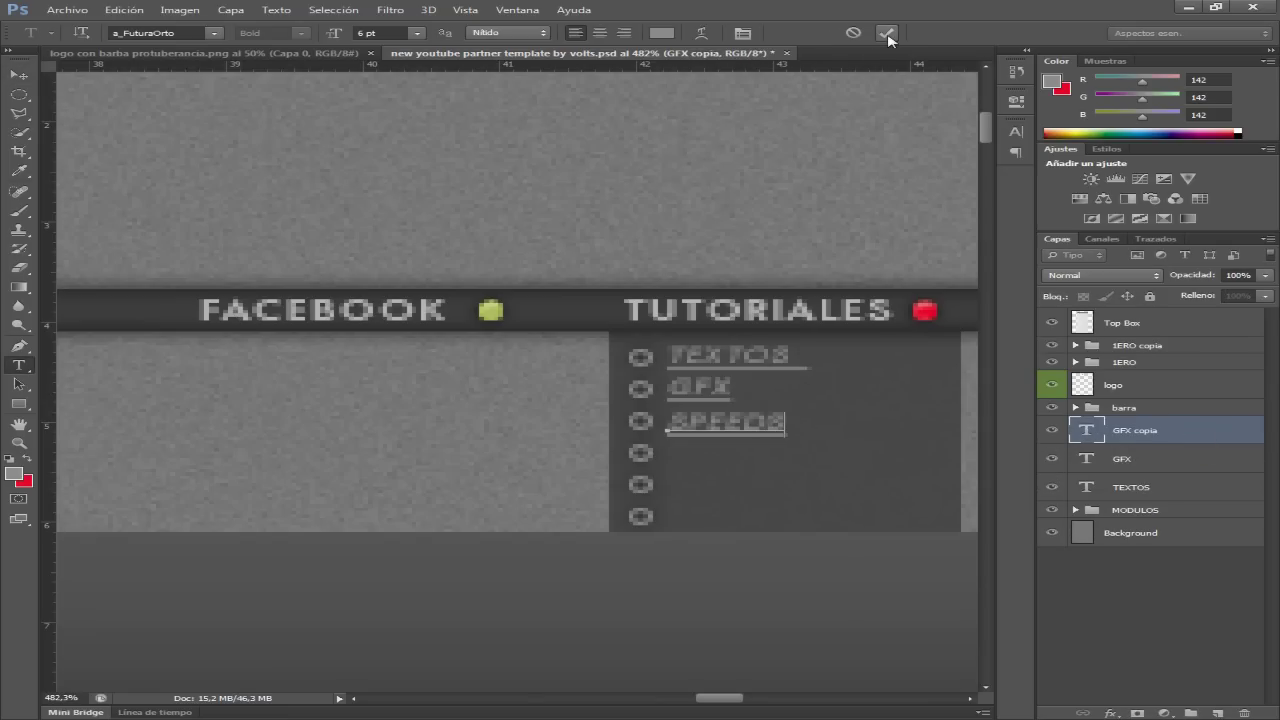
Retype the duplicated side-menu labels and select all six label layers.
{"action": "left_click", "coordinate": [1098, 462]}
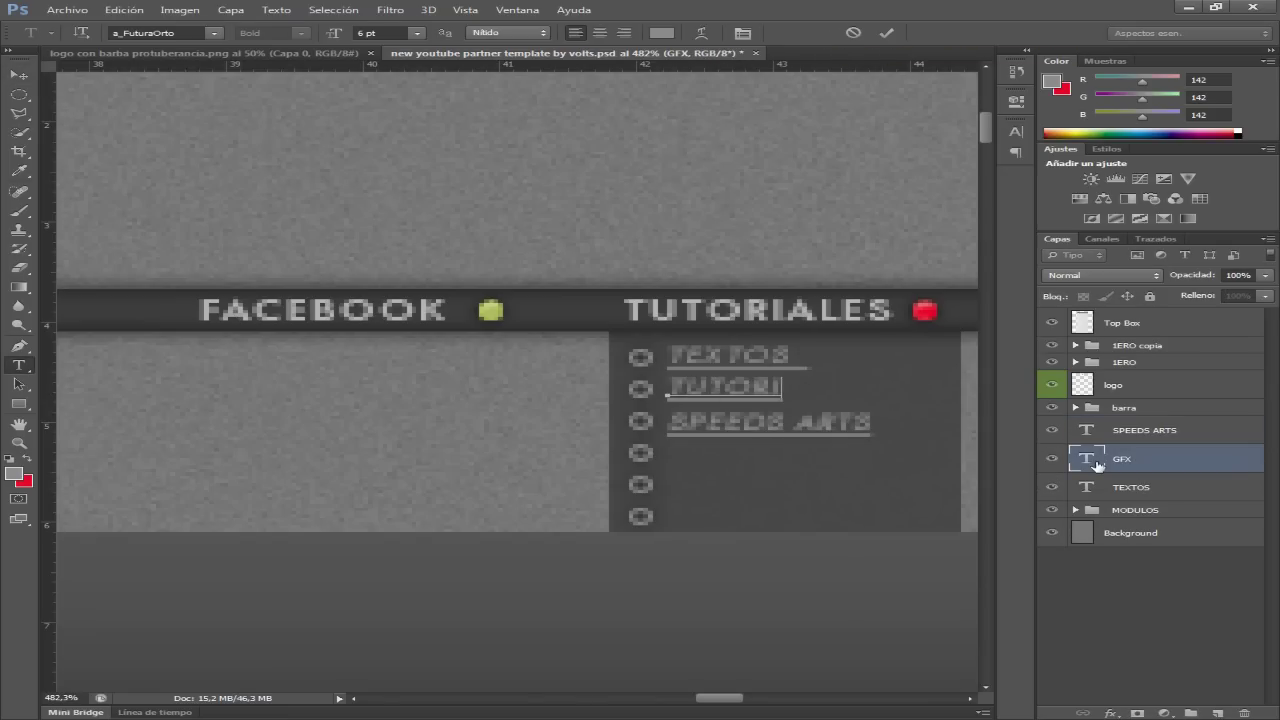
{"action": "left_click", "coordinate": [1090, 432]}
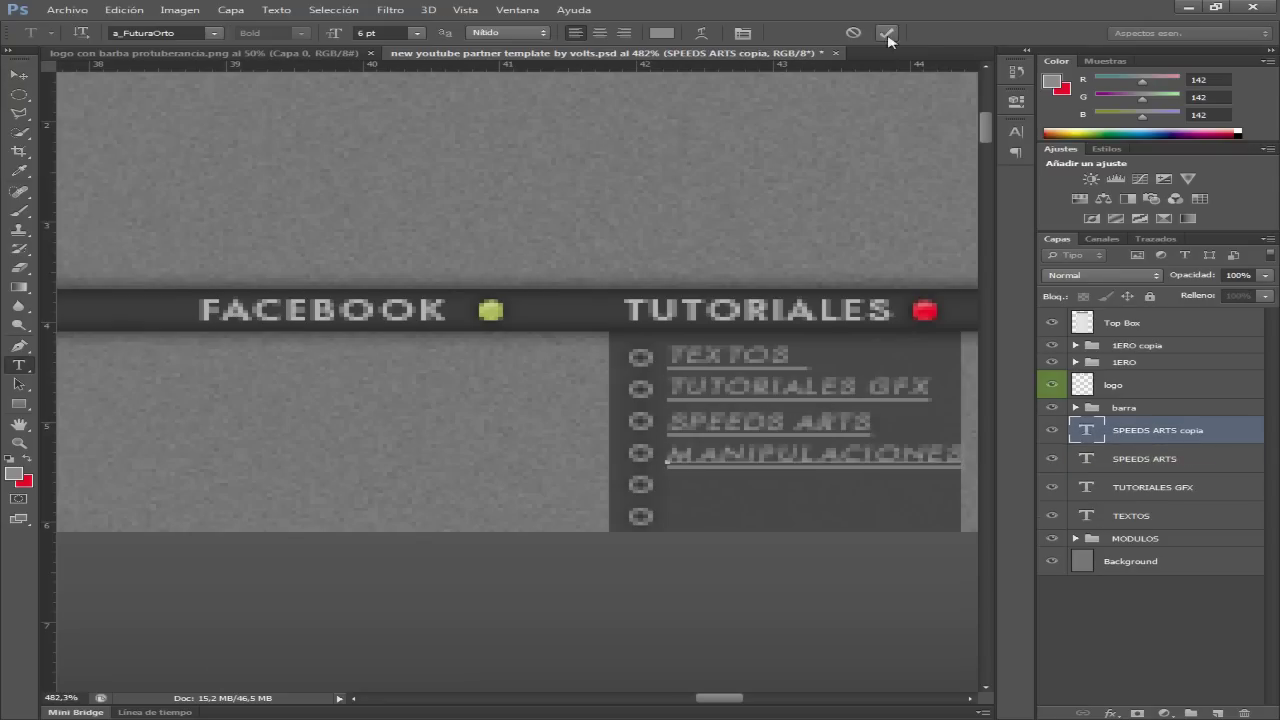
{"action": "left_click", "coordinate": [887, 33]}
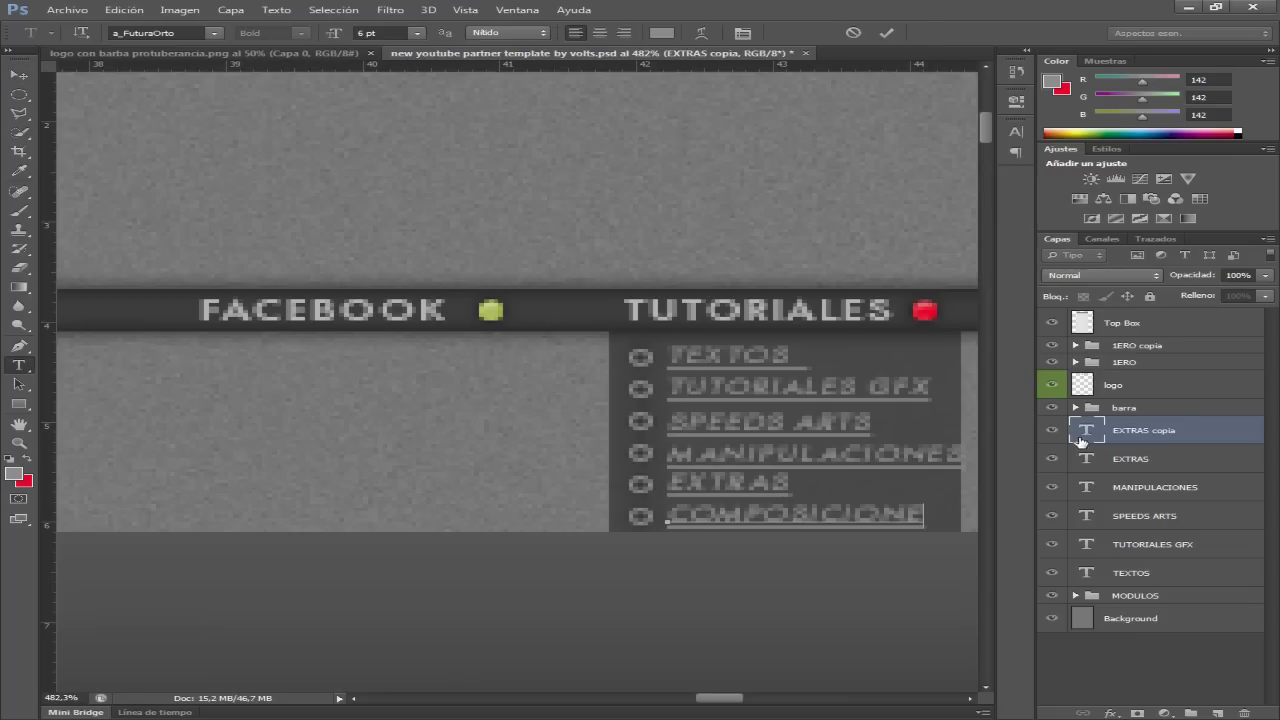
{"action": "type", "text": "COMPOSICIONES"}
{"action": "left_click", "coordinate": [1140, 572], "text": "shift"}
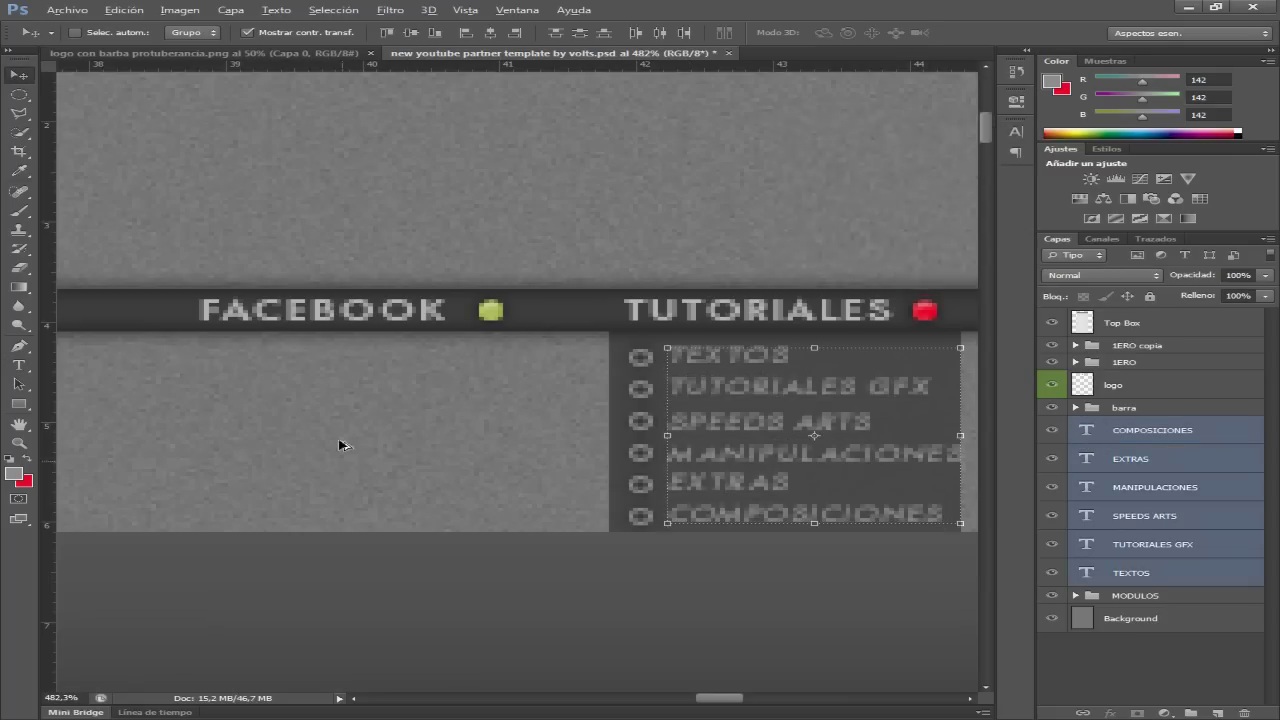
{"action": "scroll", "coordinate": [340, 445], "scroll_direction": "down", "scroll_amount": 5}
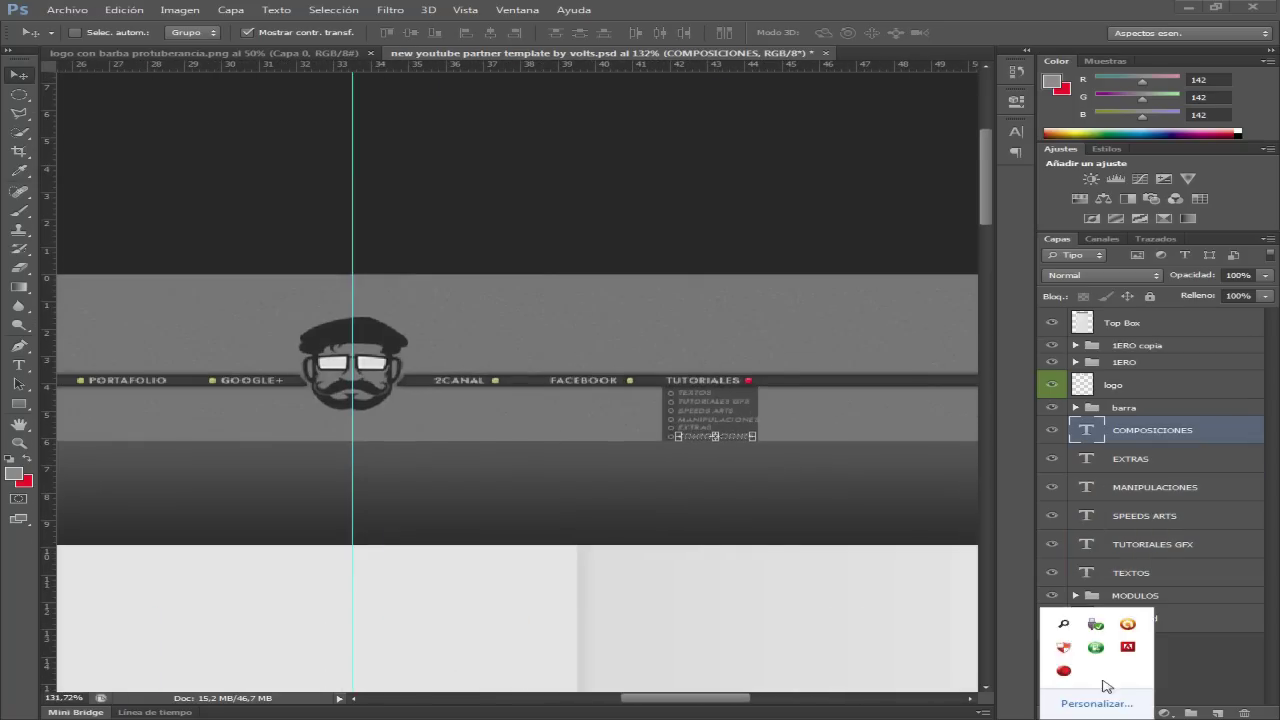
Switch to the Pencil tool and group the menu text layers.
{"action": "scroll", "coordinate": [446, 403], "scroll_direction": "up", "scroll_amount": 3}
{"action": "right_click", "coordinate": [19, 211]}
{"action": "left_click", "coordinate": [120, 222]}
{"action": "key", "text": "ctrl+g"}
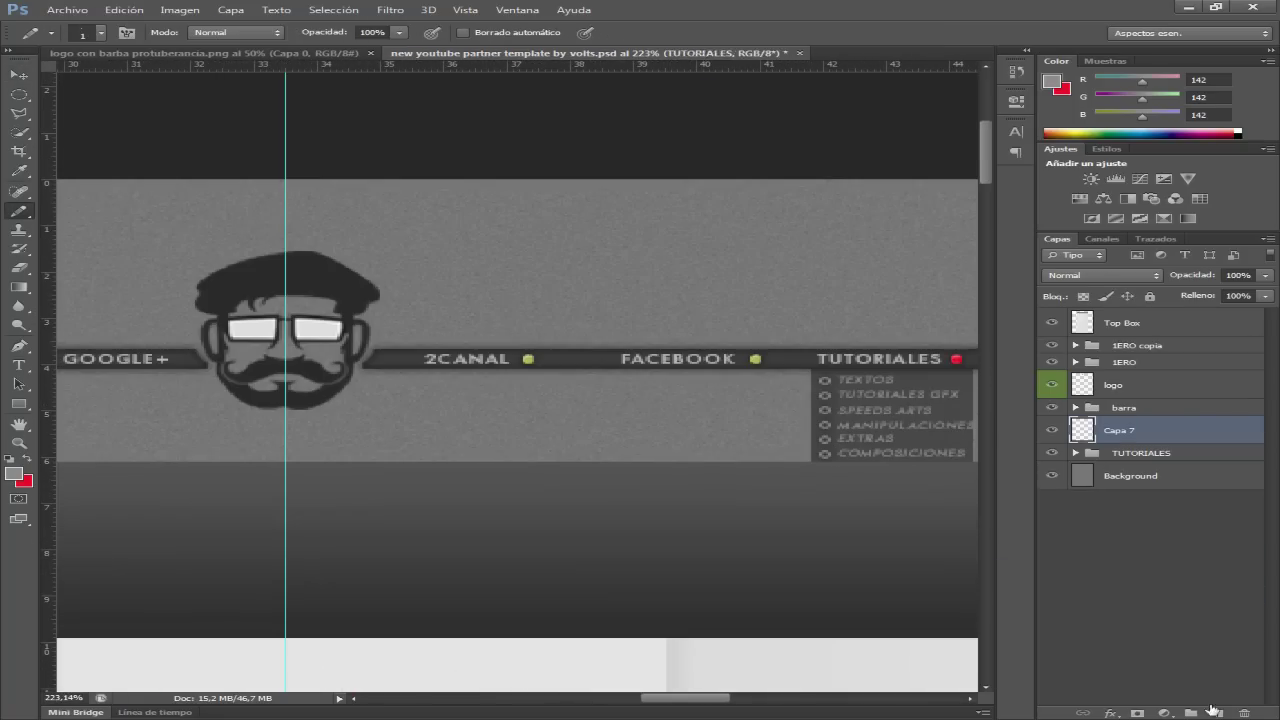
Stamp a short pencil line and resize it into a thin divider bar.
{"action": "left_click", "coordinate": [447, 421]}
{"action": "key", "text": "ctrl+t"}
{"action": "scroll", "coordinate": [529, 486], "scroll_direction": "up", "scroll_amount": 3}
{"action": "scroll", "coordinate": [608, 400], "scroll_direction": "up", "scroll_amount": 3}
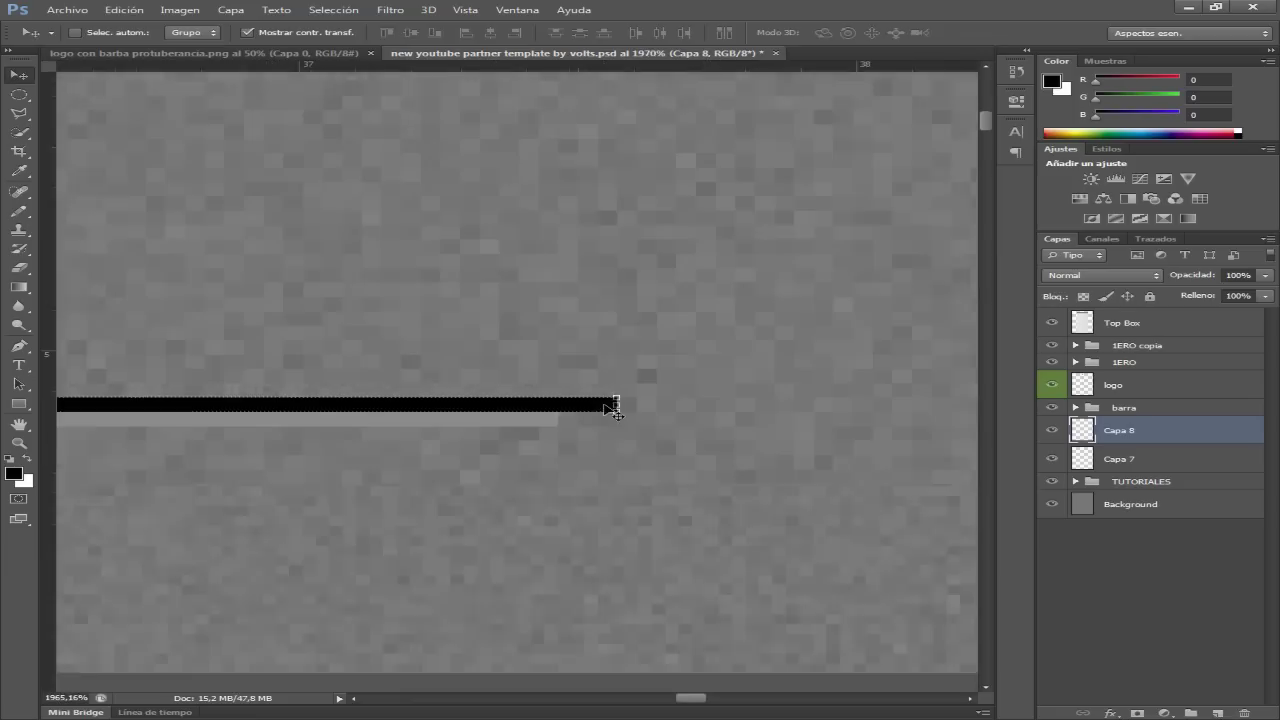
{"action": "left_click", "coordinate": [1005, 35]}
{"action": "scroll", "coordinate": [686, 443], "scroll_direction": "down", "scroll_amount": 5}
Shorten the divider beside TUTORIALES and move both line layers into the barra group.
{"action": "left_click", "coordinate": [1118, 459], "text": "shift"}
{"action": "scroll", "coordinate": [200, 450], "scroll_direction": "down", "scroll_amount": 3}
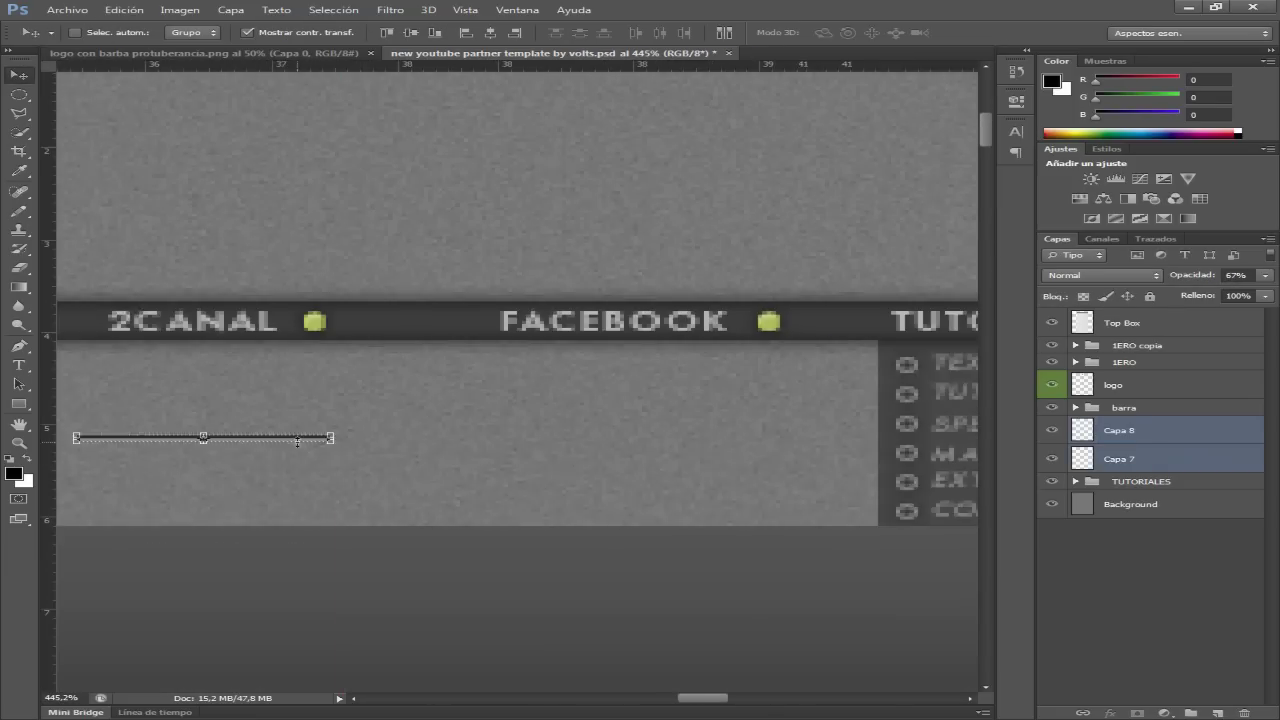
{"action": "scroll", "coordinate": [607, 405], "scroll_direction": "up", "scroll_amount": 5}
{"action": "scroll", "coordinate": [607, 407], "scroll_direction": "down", "scroll_amount": 5}
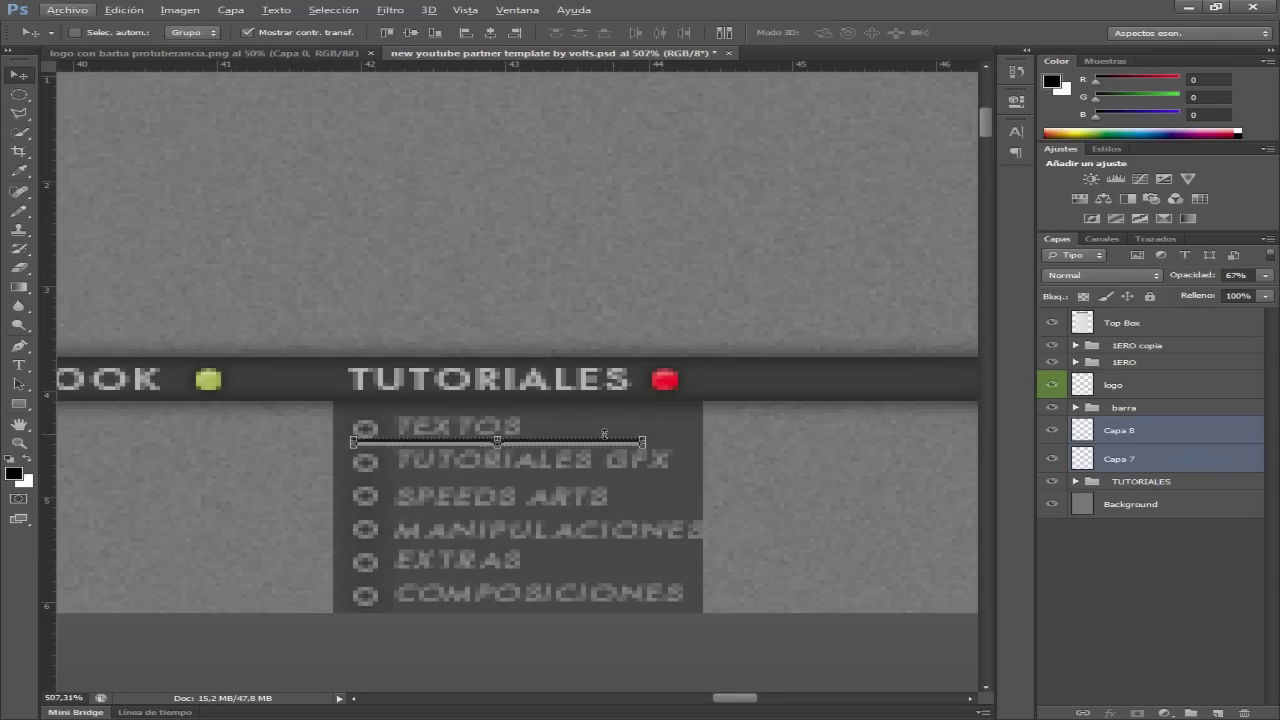
{"action": "left_click_drag", "start_coordinate": [1140, 407], "coordinate": [1140, 400]}
{"action": "left_click_drag", "start_coordinate": [326, 530], "coordinate": [329, 457]}
{"action": "scroll", "coordinate": [337, 400], "scroll_direction": "up", "scroll_amount": 3}
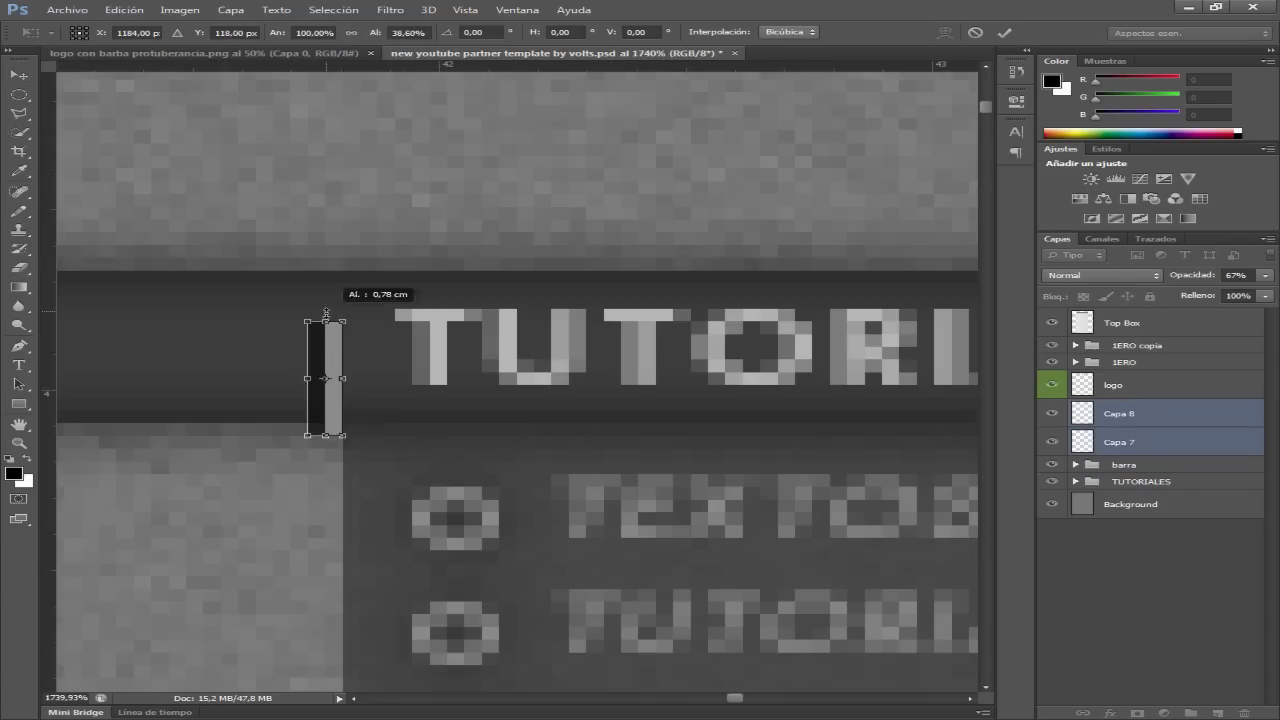
{"action": "scroll", "coordinate": [519, 390], "scroll_direction": "down", "scroll_amount": 5}
{"action": "scroll", "coordinate": [403, 414], "scroll_direction": "up", "scroll_amount": 2}
{"action": "scroll", "coordinate": [651, 443], "scroll_direction": "down", "scroll_amount": 5}
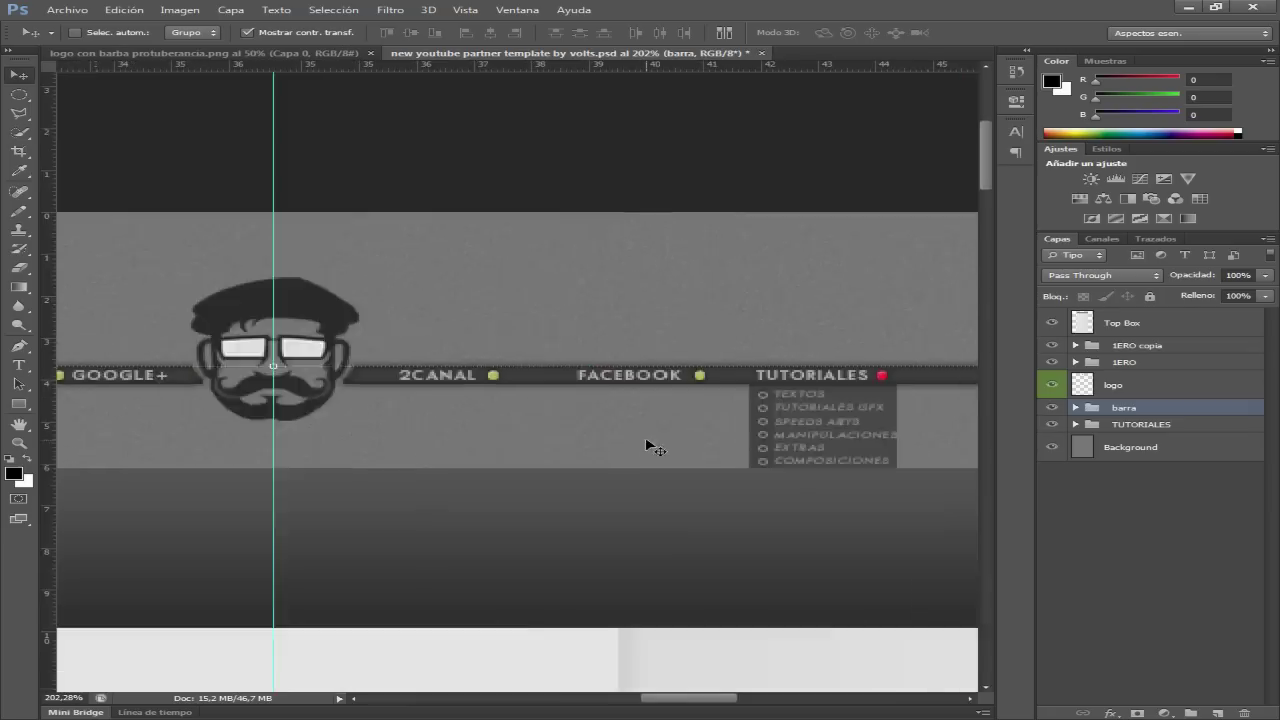
{"action": "left_click_drag", "start_coordinate": [651, 443], "coordinate": [378, 421]}
On a new layer, fill a square above the logo with black and rotate it into a diamond.
{"action": "key", "text": "m"}
{"action": "scroll", "coordinate": [355, 402], "scroll_direction": "down", "scroll_amount": 2}
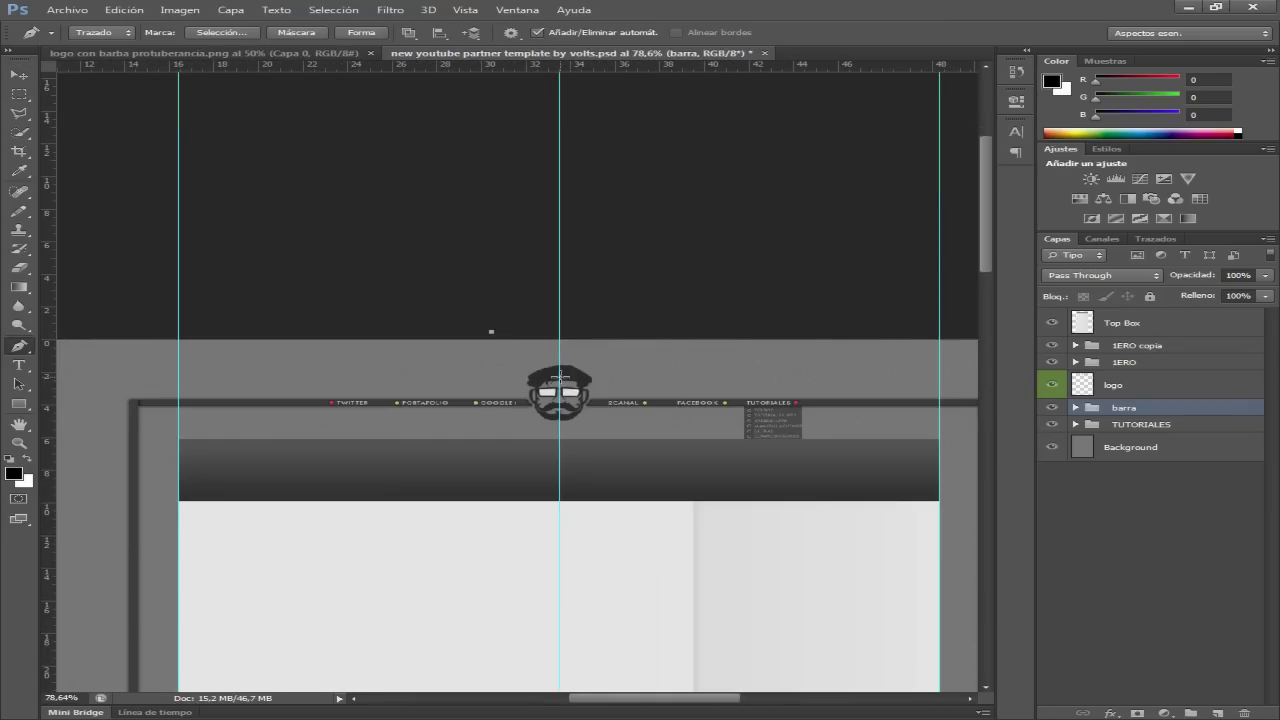
{"action": "left_click", "coordinate": [1217, 713]}
{"action": "left_click_drag", "start_coordinate": [310, 420], "coordinate": [420, 490]}
{"action": "key", "text": "alt+BackSpace"}
{"action": "key", "text": "ctrl+t"}
{"action": "left_click_drag", "start_coordinate": [400, 385], "coordinate": [558, 318]}
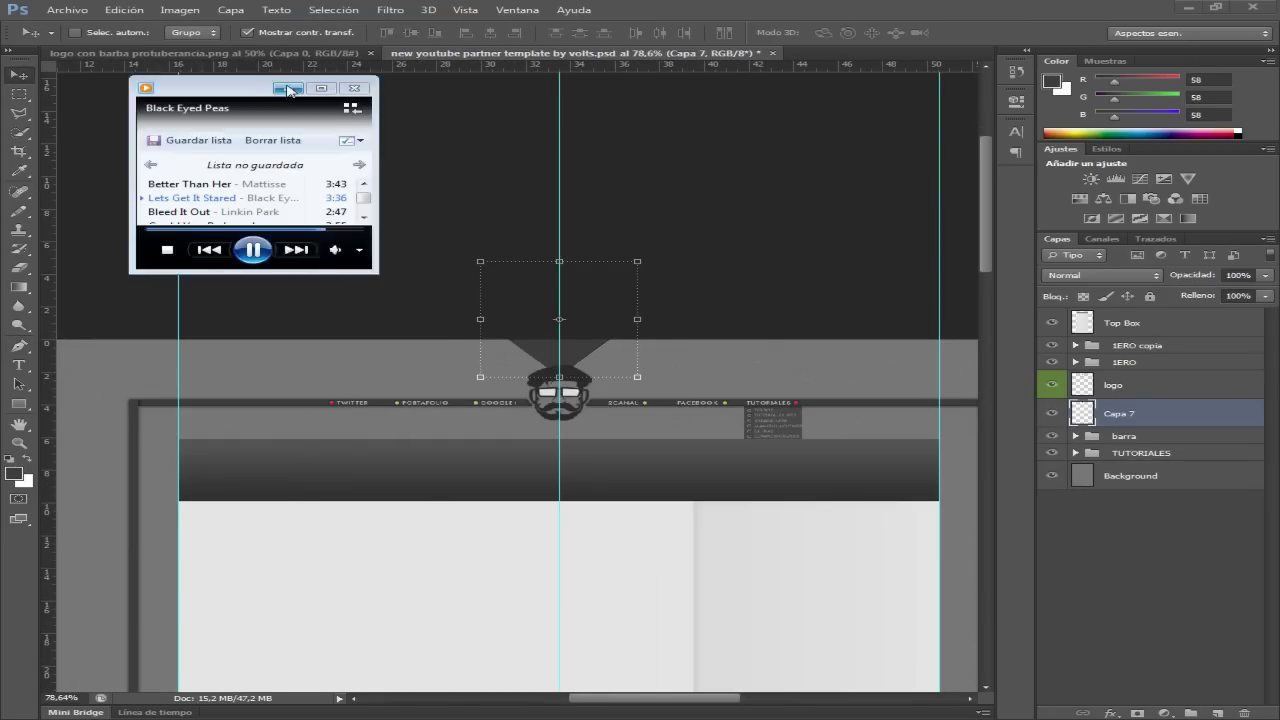
Dismiss the music player, duplicate the diamond layer and stretch the copy into a long thin stripe.
{"action": "scroll", "coordinate": [546, 367], "scroll_direction": "up", "scroll_amount": 5}
{"action": "scroll", "coordinate": [546, 367], "scroll_direction": "down", "scroll_amount": 5}
{"action": "left_click", "coordinate": [1152, 392]}
{"action": "key", "text": "ctrl+j"}
{"action": "key", "text": "ctrl+t"}
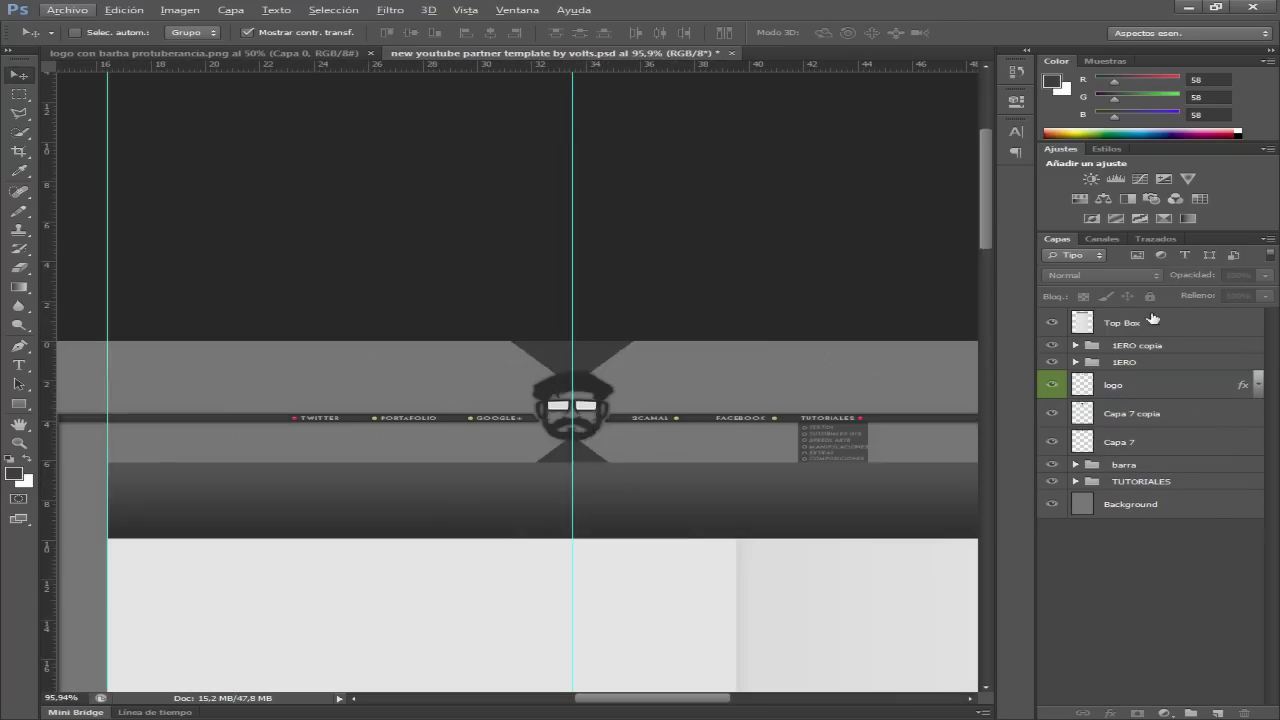
{"action": "scroll", "coordinate": [182, 680], "scroll_direction": "down", "scroll_amount": 3}
{"action": "scroll", "coordinate": [369, 391], "scroll_direction": "up", "scroll_amount": 5}
{"action": "mouse_move", "coordinate": [149, 274]}
{"action": "left_mouse_down"}
{"action": "mouse_move", "coordinate": [394, 318]}
{"action": "mouse_move", "coordinate": [343, 284]}
{"action": "left_mouse_up"}
Rotate the stripe to a steep diagonal and duplicate it twice.
{"action": "key", "text": "ctrl+t"}
{"action": "scroll", "coordinate": [343, 282], "scroll_direction": "up", "scroll_amount": 3}
{"action": "scroll", "coordinate": [608, 262], "scroll_direction": "down", "scroll_amount": 3}
{"action": "left_click_drag", "start_coordinate": [560, 300], "coordinate": [720, 190]}
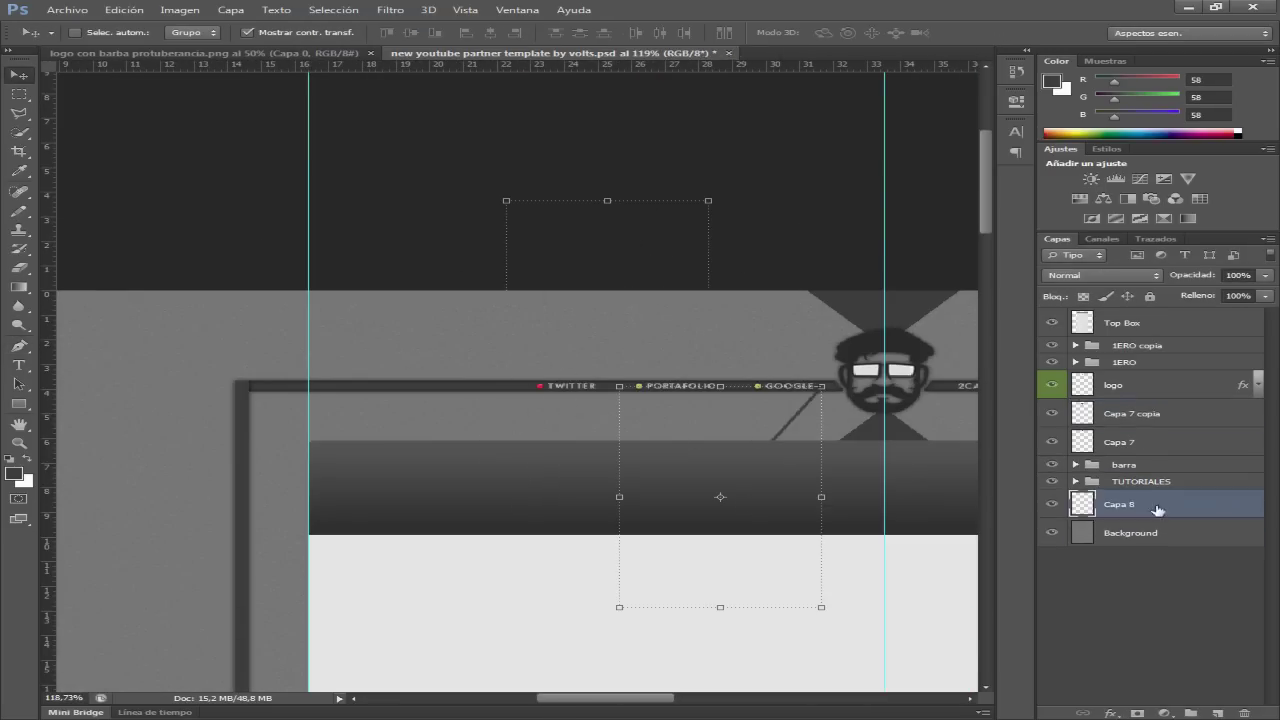
{"action": "key", "text": "ctrl+j"}
{"action": "scroll", "coordinate": [795, 416], "scroll_direction": "up", "scroll_amount": 3}
{"action": "key", "text": "ctrl+j"}
Flip the stripe copies vertically and horizontally so the double stripes form a large X.
{"action": "key", "text": "ctrl+t"}
{"action": "right_click", "coordinate": [808, 457]}
{"action": "left_click", "coordinate": [894, 697]}
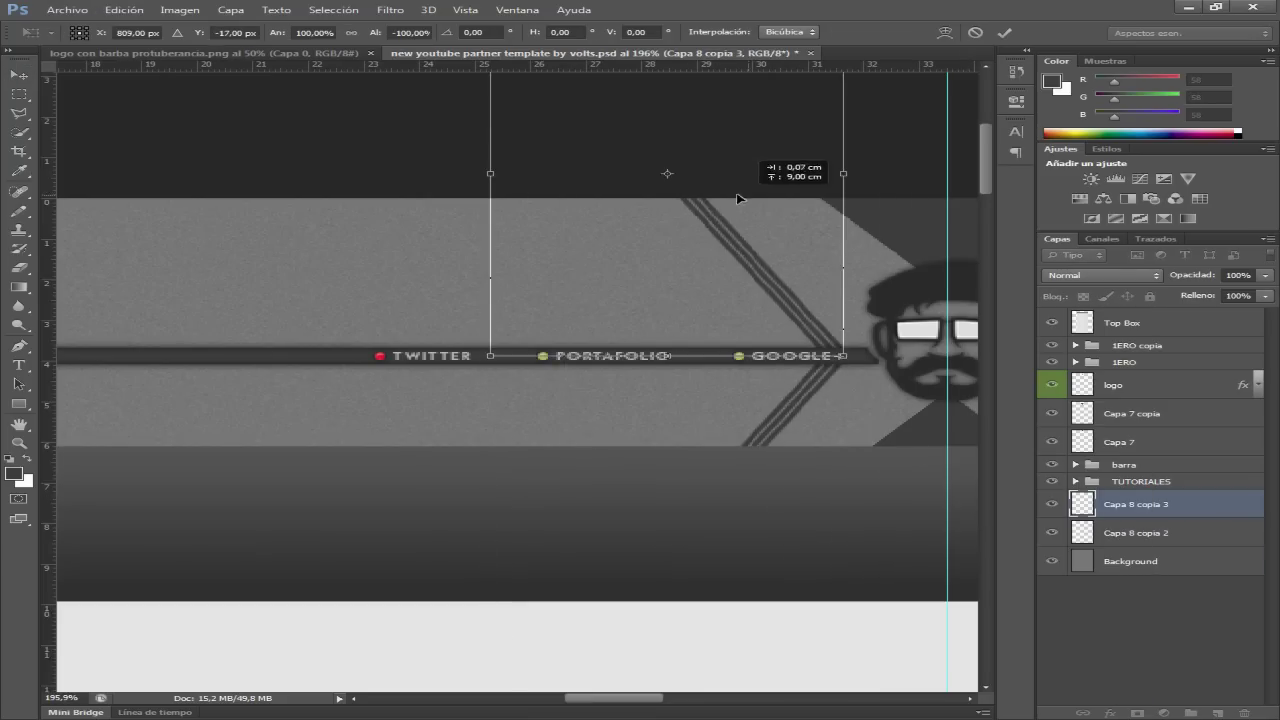
{"action": "key", "text": "Return"}
{"action": "key", "text": "ctrl+j"}
{"action": "key", "text": "ctrl+t"}
{"action": "right_click", "coordinate": [405, 244]}
{"action": "left_click", "coordinate": [409, 500]}
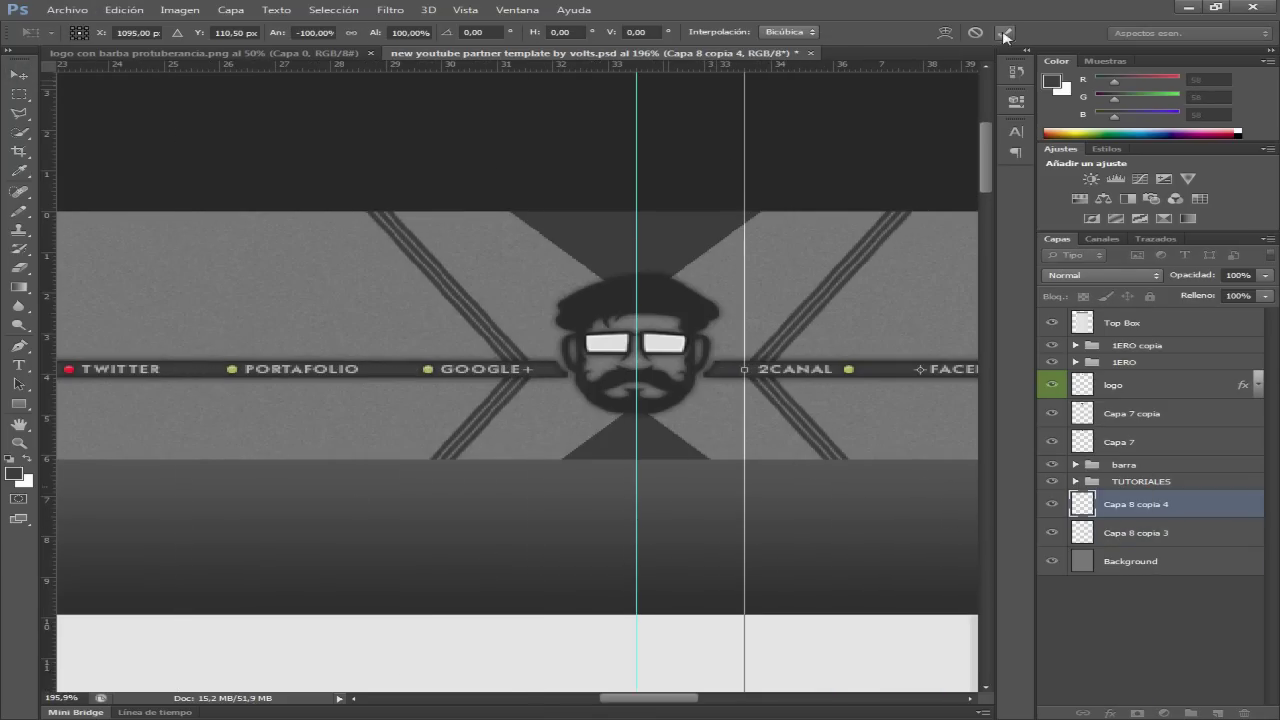
{"action": "left_click", "coordinate": [1005, 37]}
{"action": "scroll", "coordinate": [435, 536], "scroll_direction": "down", "scroll_amount": 5}
Paint soft black shading along the canvas edges with a soft round brush.
{"action": "key", "text": "b"}
{"action": "right_click", "coordinate": [262, 490]}
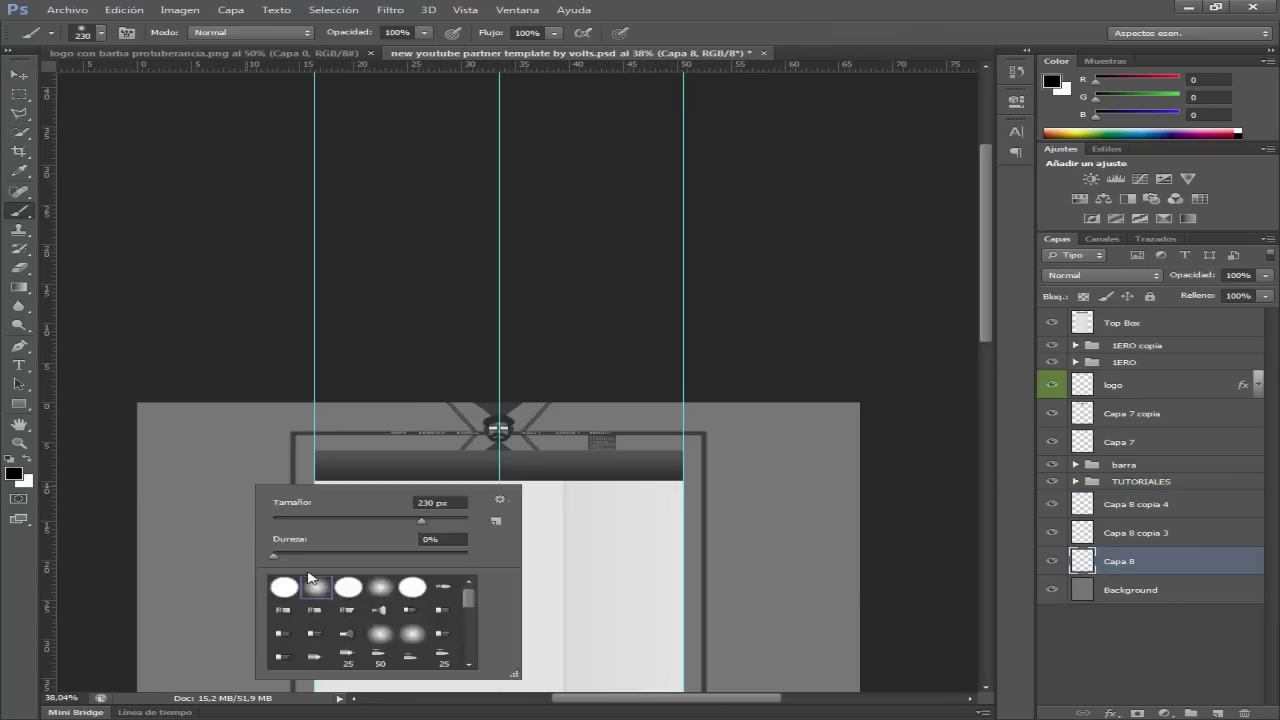
{"action": "left_click", "coordinate": [310, 578]}
{"action": "mouse_move", "coordinate": [329, 166]}
{"action": "left_mouse_down"}
{"action": "mouse_move", "coordinate": [329, 557]}
{"action": "mouse_move", "coordinate": [729, 249]}
{"action": "left_mouse_up"}
{"action": "scroll", "coordinate": [515, 148], "scroll_direction": "up", "scroll_amount": 2}
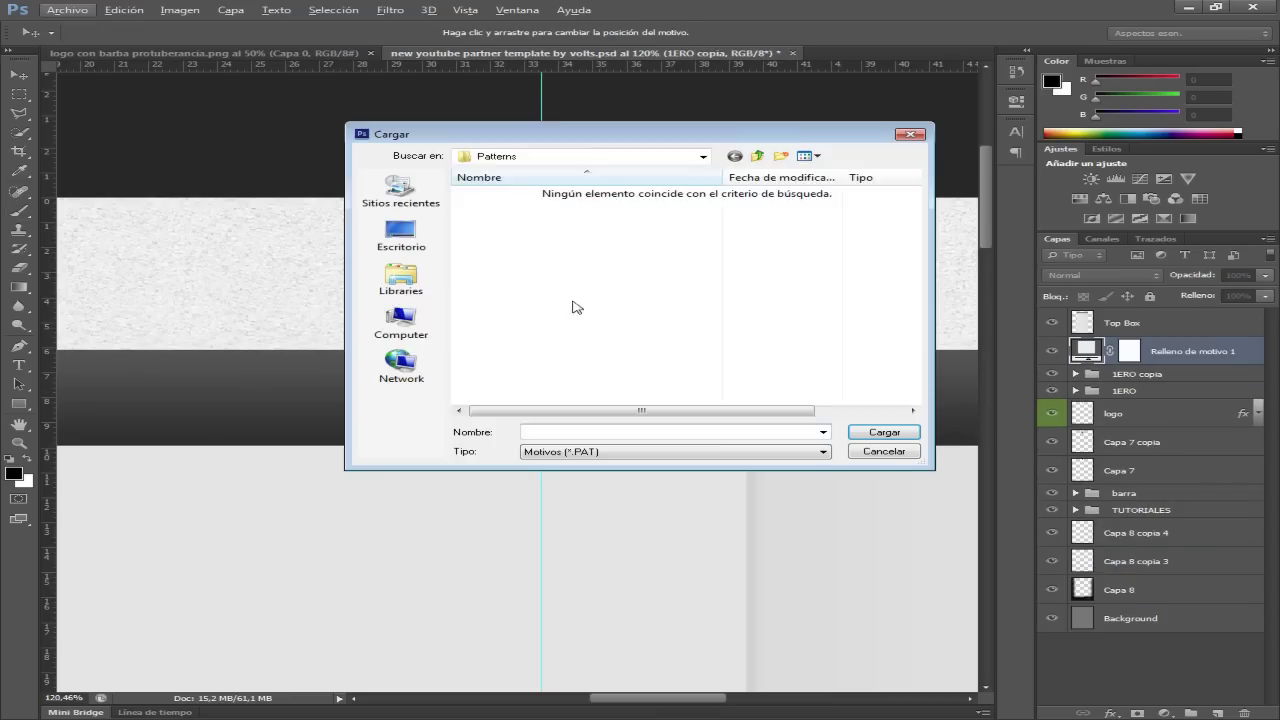
{"action": "scroll", "coordinate": [560, 290], "scroll_direction": "down", "scroll_amount": 3}
{"action": "scroll", "coordinate": [553, 240], "scroll_direction": "up", "scroll_amount": 3}
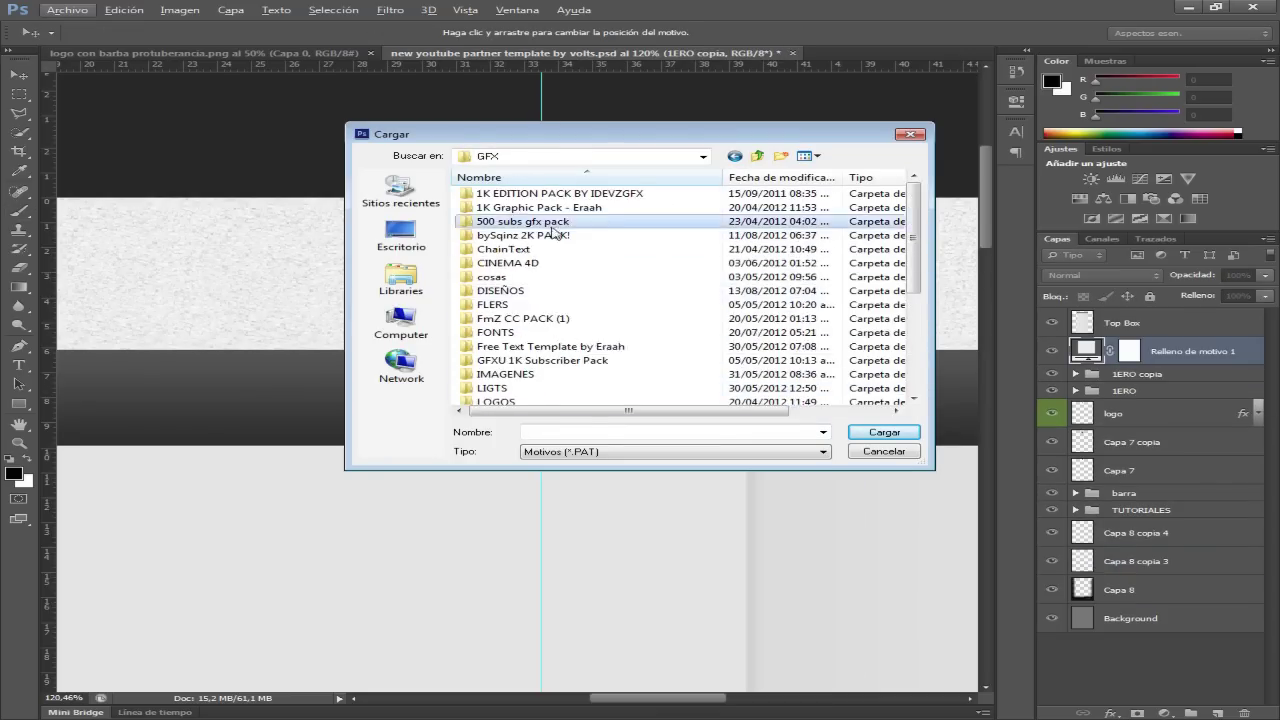
Browse the bySqinz 2K PACK! folders and open the pattern library's load options.
{"action": "double_click", "coordinate": [553, 234]}
{"action": "left_click", "coordinate": [759, 157]}
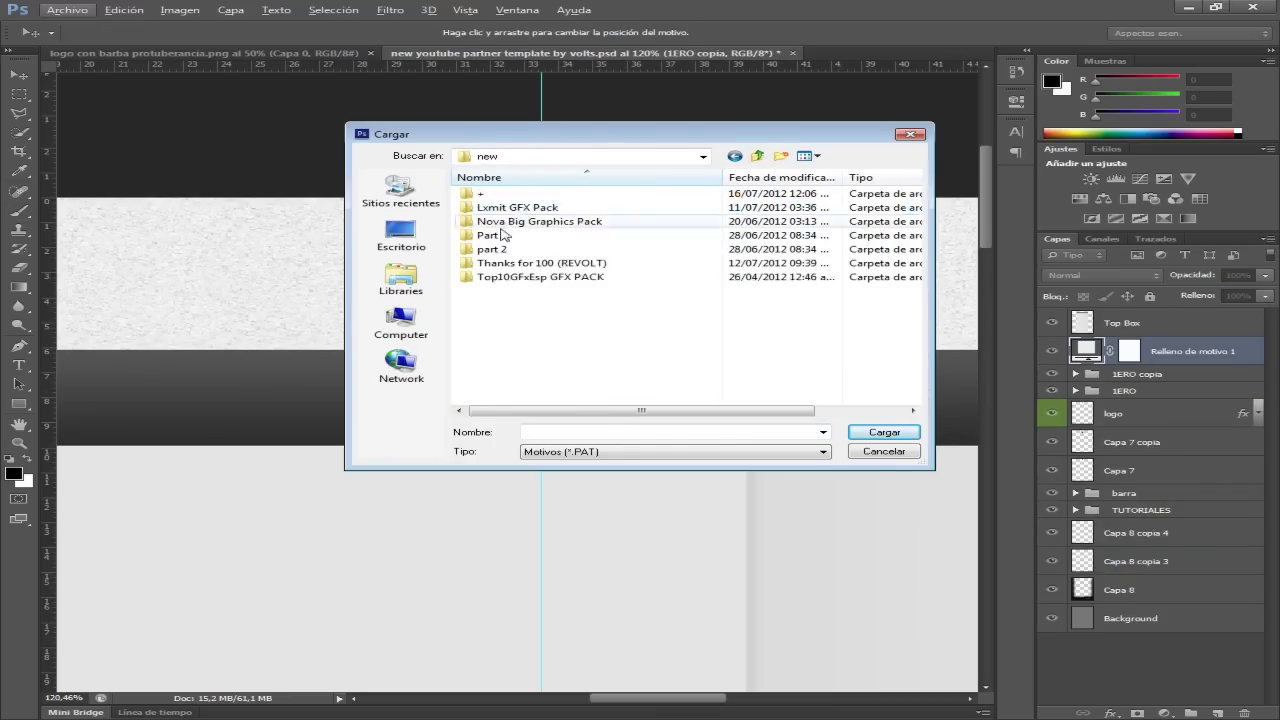
{"action": "left_click", "coordinate": [604, 300]}
{"action": "left_click", "coordinate": [671, 476]}
{"action": "left_click", "coordinate": [871, 686]}
{"action": "left_click", "coordinate": [604, 300]}
{"action": "left_click", "coordinate": [671, 476]}
{"action": "left_click", "coordinate": [871, 686]}
Load the pattern file from the Nova Big Graphics Pack 'Patterns (I use)' folder.
{"action": "left_click", "coordinate": [604, 300]}
{"action": "left_click", "coordinate": [671, 476]}
{"action": "left_click", "coordinate": [524, 224]}
{"action": "double_click", "coordinate": [757, 157]}
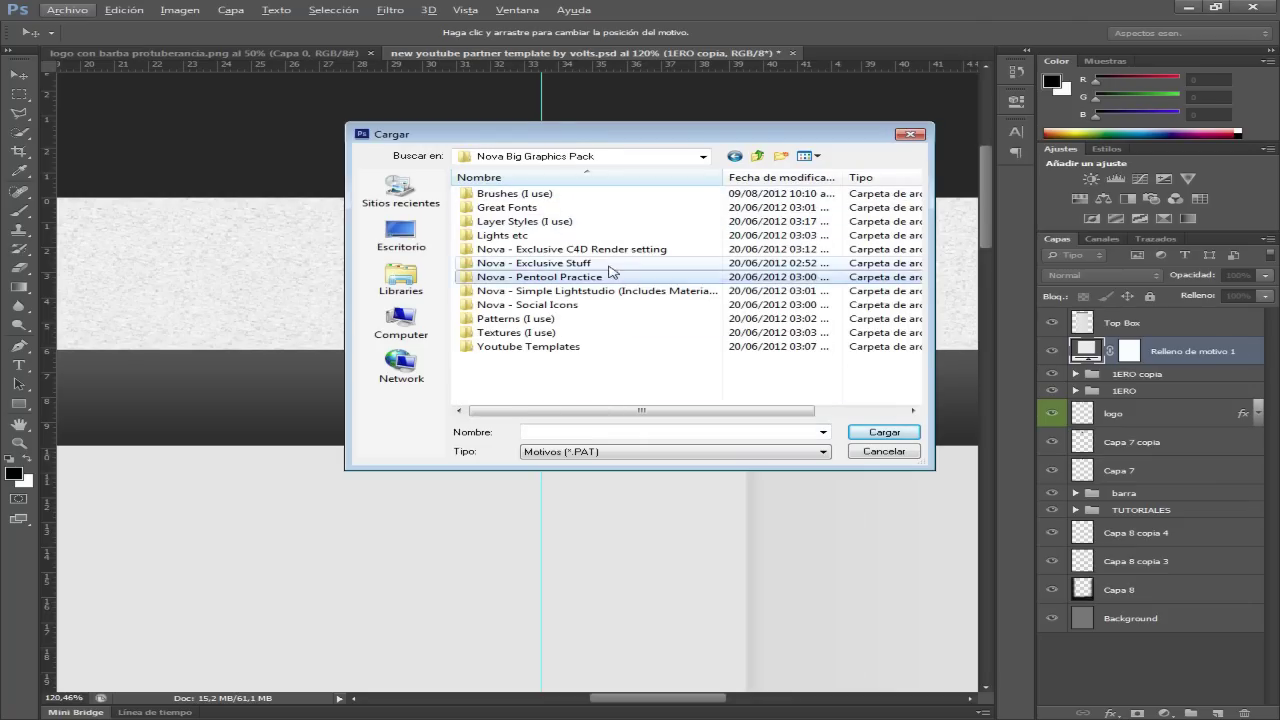
{"action": "double_click", "coordinate": [515, 318]}
{"action": "double_click", "coordinate": [530, 193]}
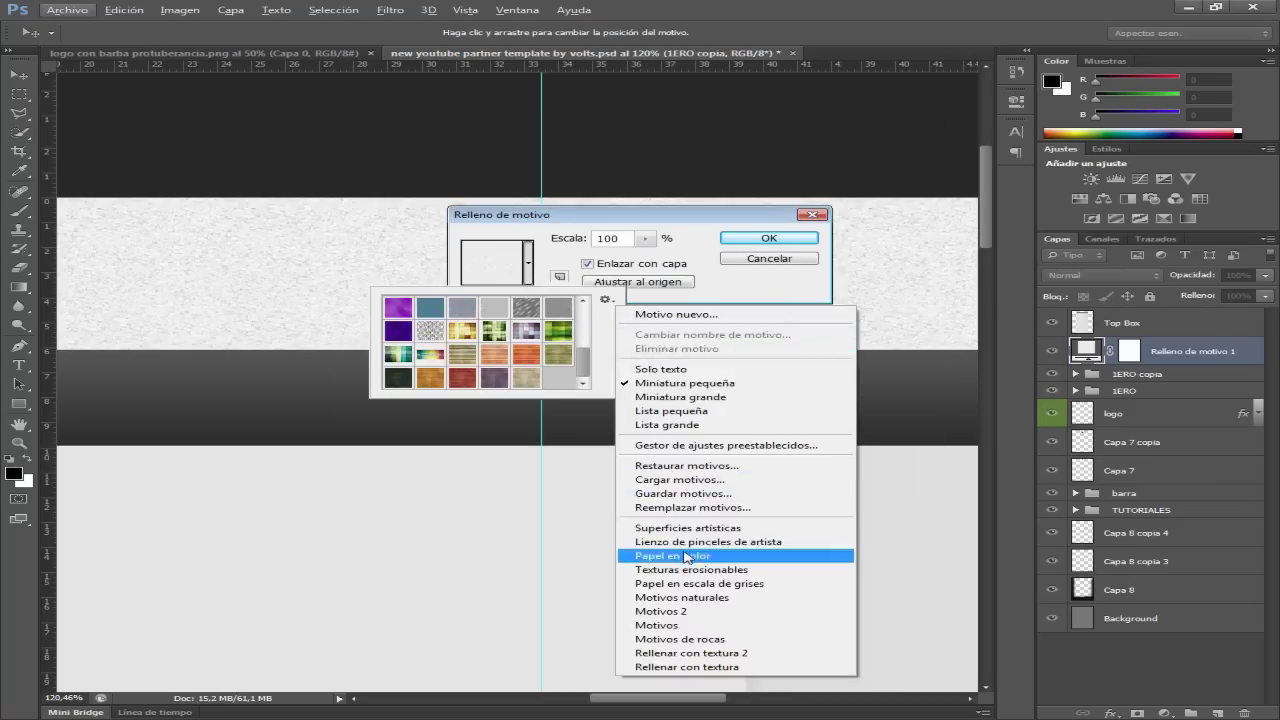
Fill with the new texture pattern, blended in Superponer at 9% opacity.
{"action": "left_click", "coordinate": [398, 378]}
{"action": "left_click", "coordinate": [769, 238]}
{"action": "left_click", "coordinate": [1103, 275]}
{"action": "left_click", "coordinate": [1120, 406]}
{"action": "left_click_drag", "start_coordinate": [1265, 275], "coordinate": [1175, 300]}
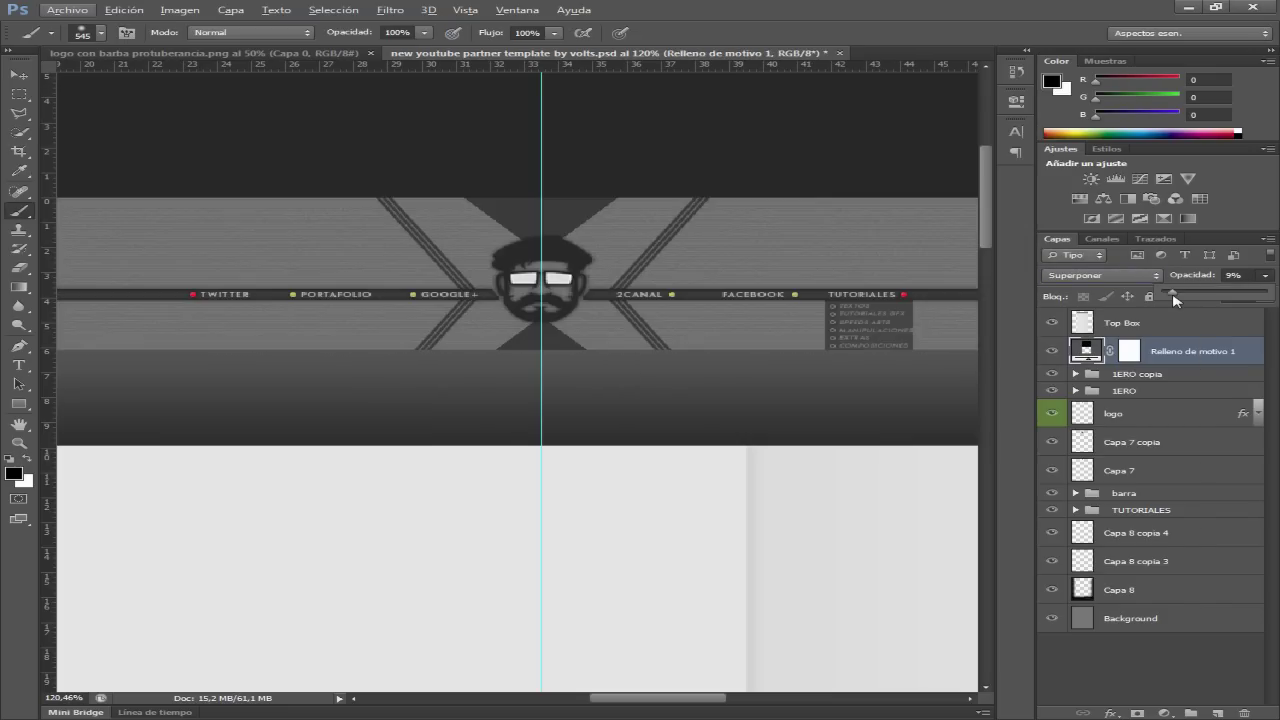
Add a Gradient Map adjustment in Color blend mode with reduced opacity.
{"action": "scroll", "coordinate": [823, 324], "scroll_direction": "up", "scroll_amount": 5}
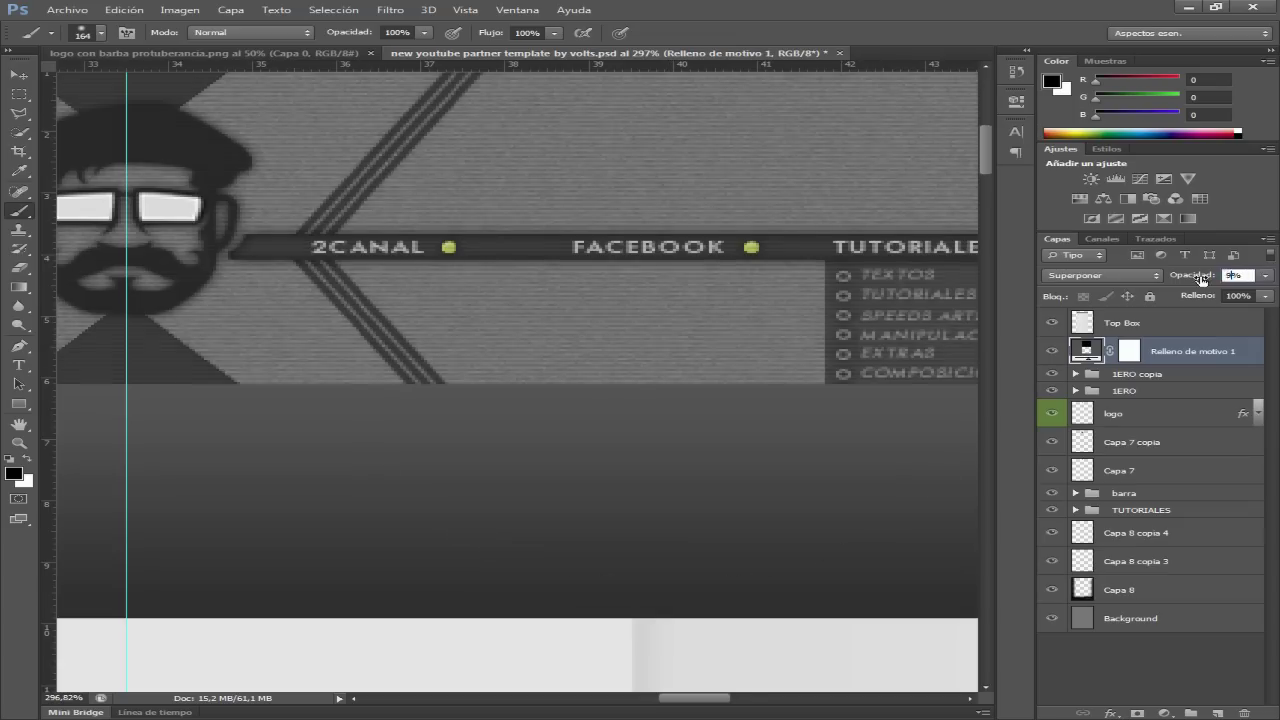
{"action": "scroll", "coordinate": [1201, 279], "scroll_direction": "down", "scroll_amount": 7}
{"action": "left_click", "coordinate": [1163, 218]}
{"action": "left_click", "coordinate": [808, 148]}
{"action": "left_click", "coordinate": [1103, 275]}
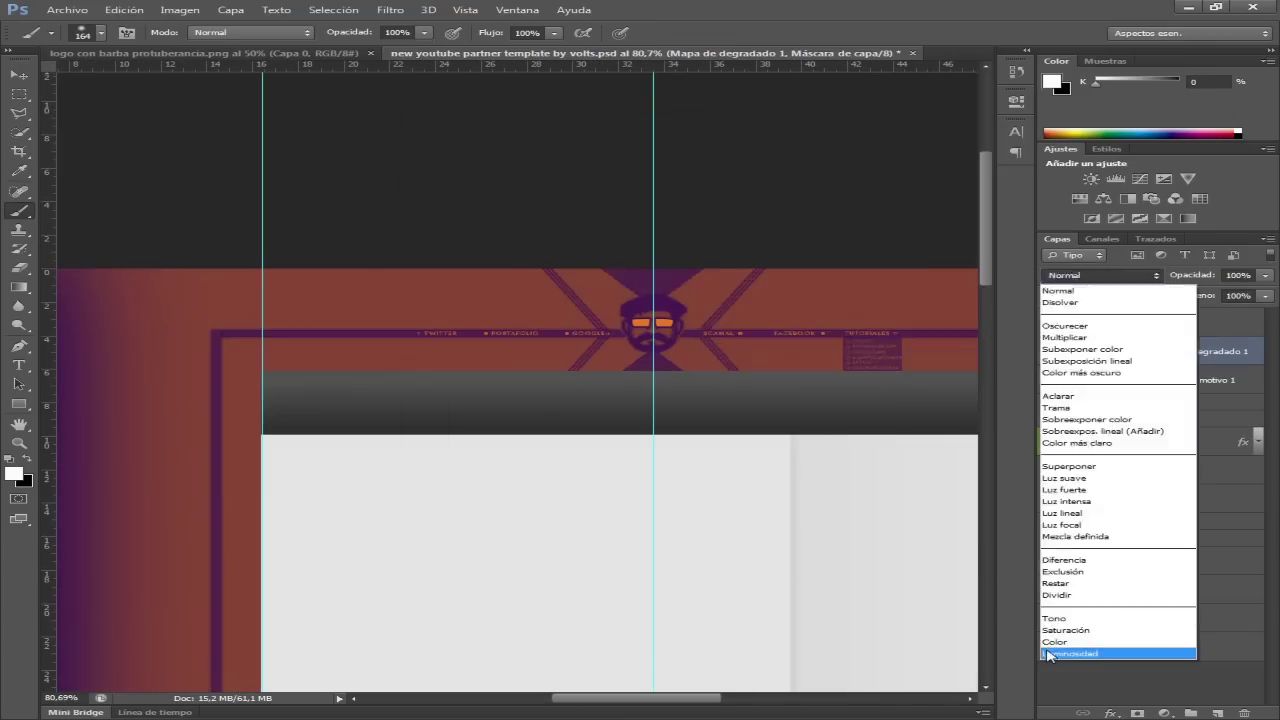
{"action": "left_click", "coordinate": [1085, 640]}
{"action": "left_click_drag", "start_coordinate": [1265, 275], "coordinate": [1197, 301]}
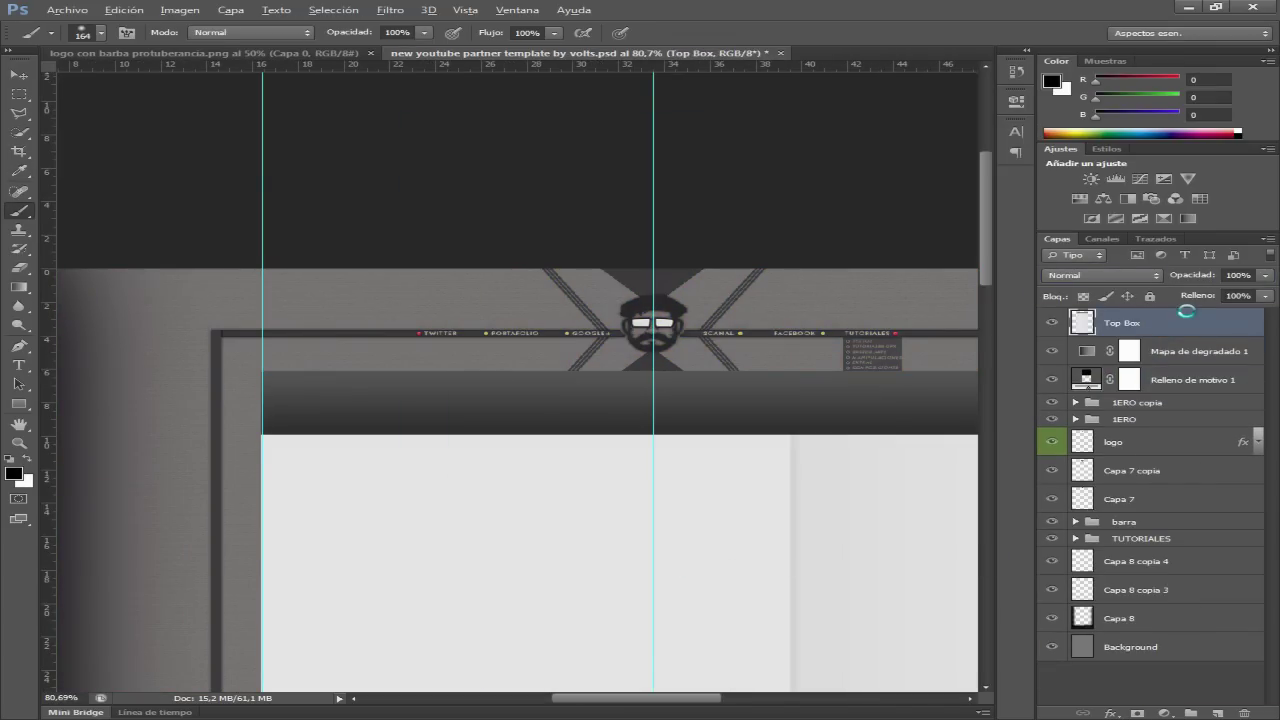
Apply High Pass to the Top Box layer, then set a duplicate to Luz fuerte at 39% opacity.
{"action": "left_click", "coordinate": [390, 10]}
{"action": "left_click", "coordinate": [686, 323]}
{"action": "left_click_drag", "start_coordinate": [502, 391], "coordinate": [489, 391]}
{"action": "key", "text": "Return"}
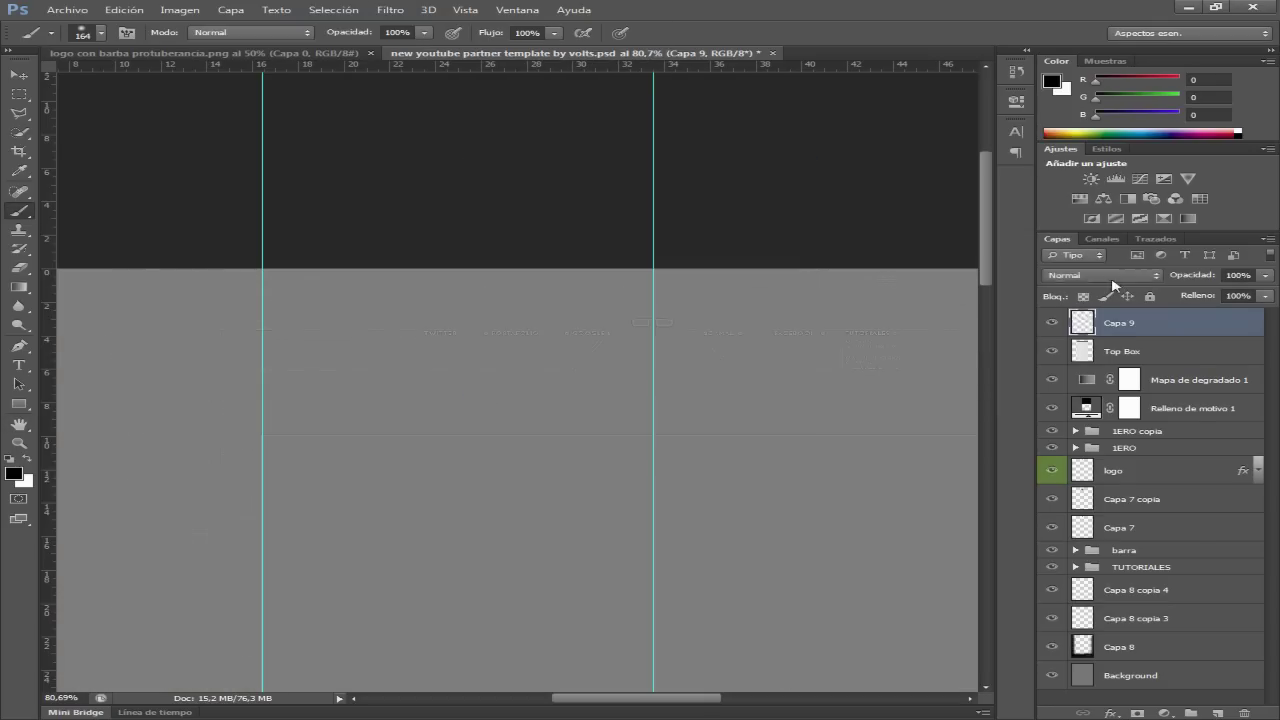
{"action": "scroll", "coordinate": [1100, 275], "scroll_direction": "down", "scroll_amount": 14}
{"action": "key", "text": "ctrl+plus"}
{"action": "key", "text": "ctrl+j"}
{"action": "left_click_drag", "start_coordinate": [1260, 275], "coordinate": [1203, 297]}
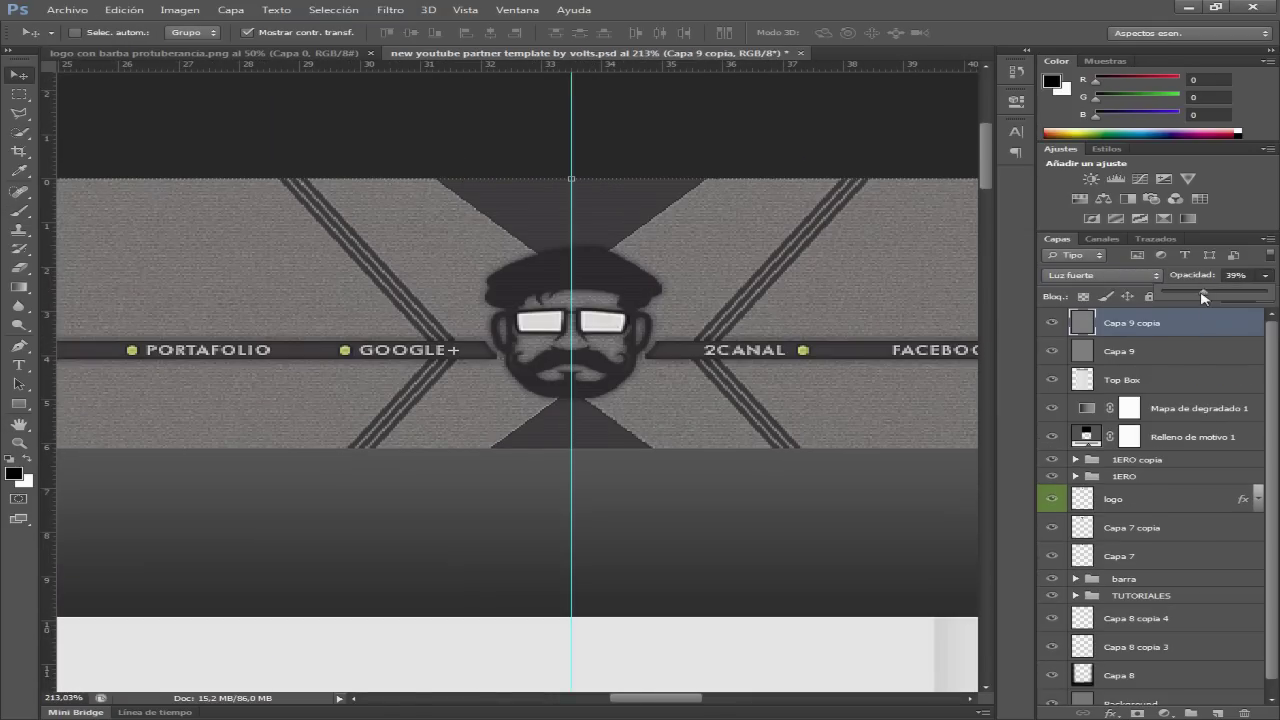